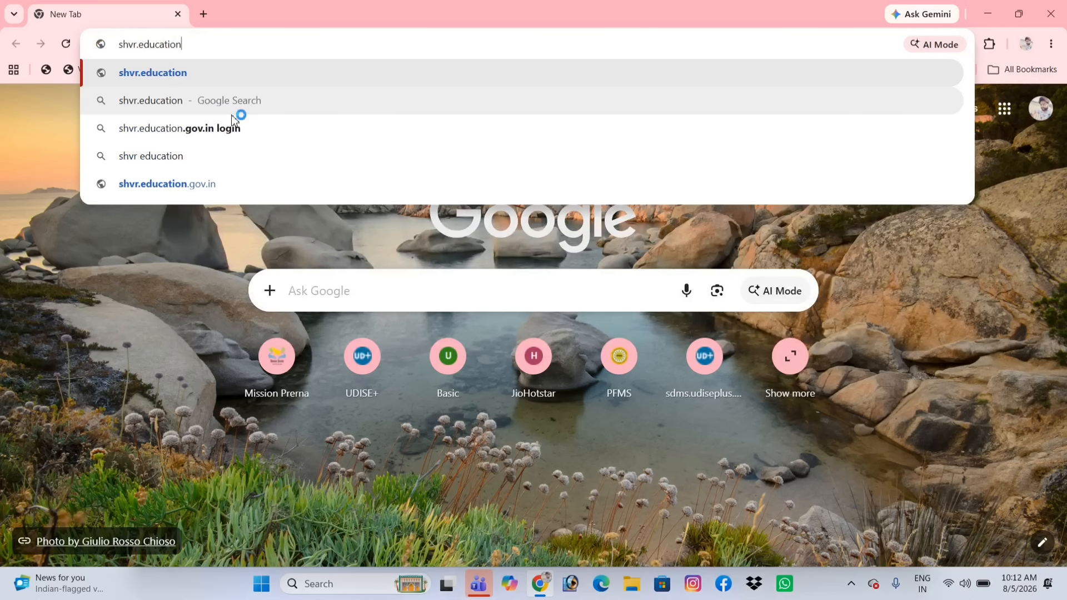
Open the website shvr.education.gov.in
type(".")
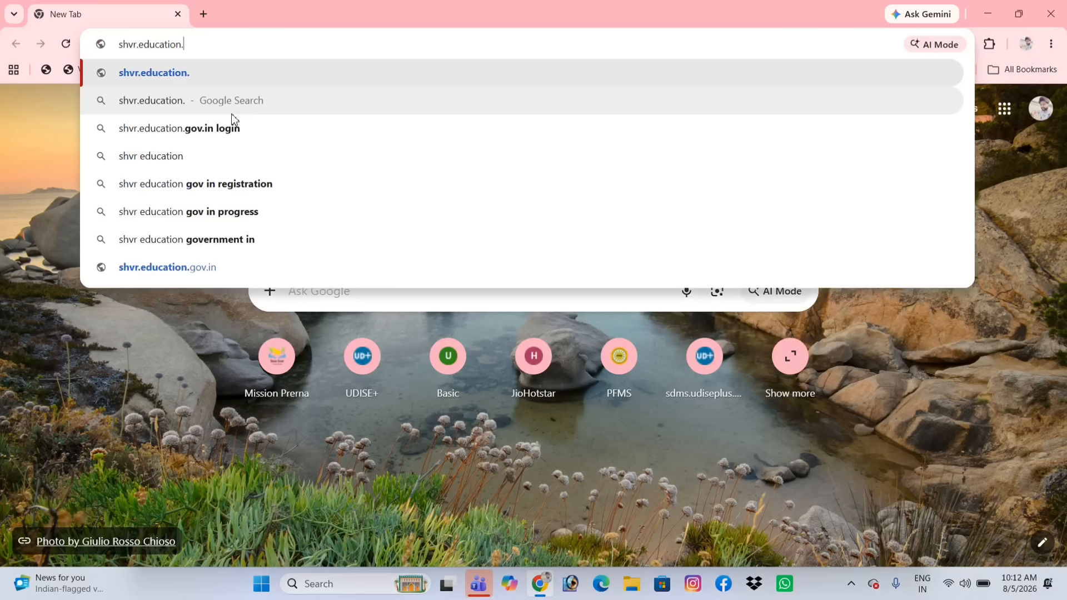
type("gov.i")
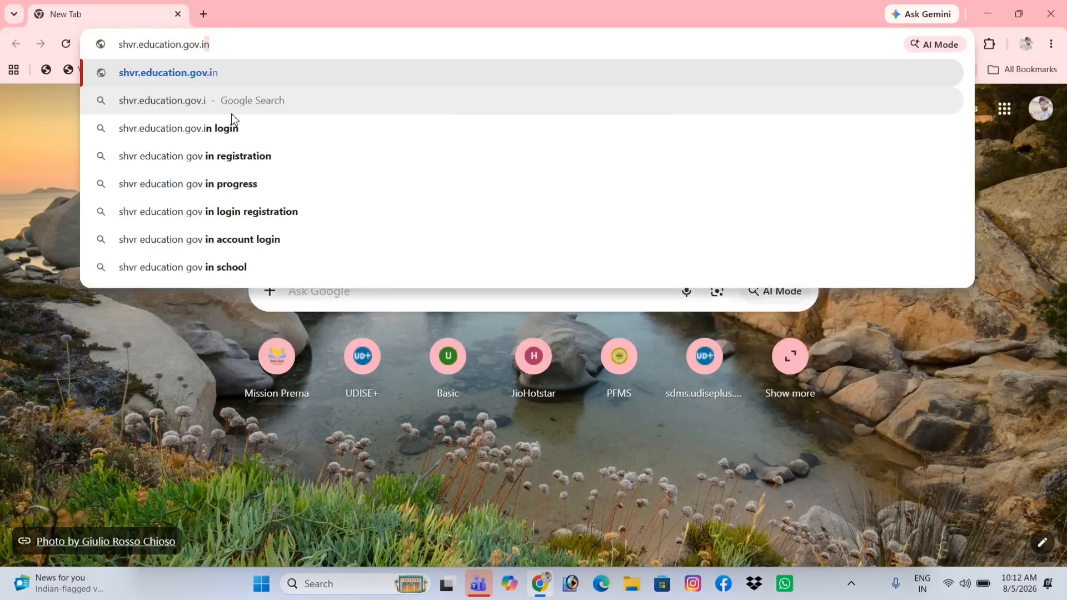
type("n")
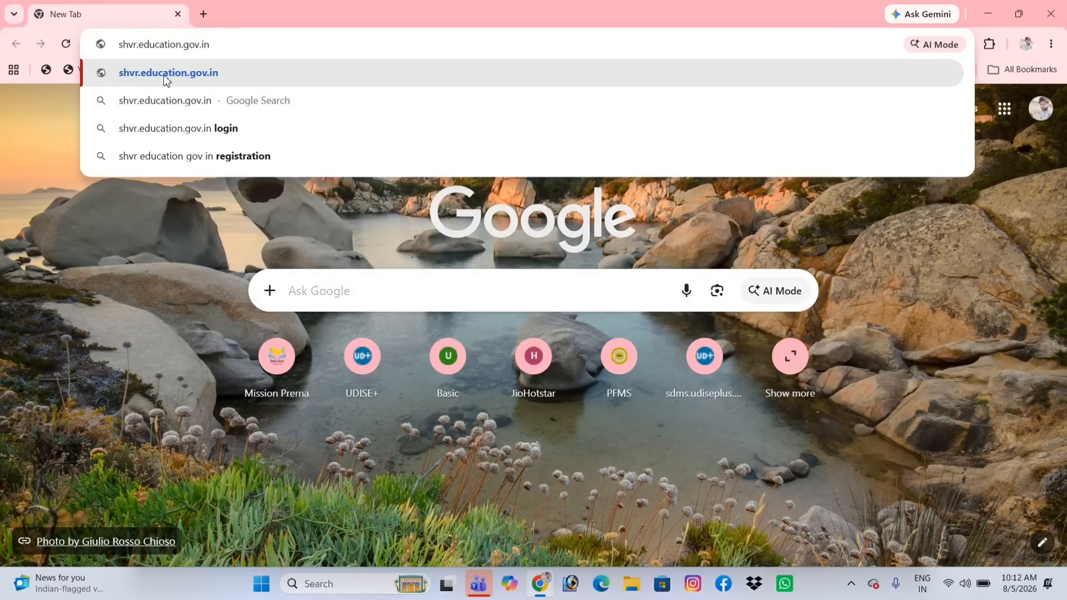
left_click(247, 77)
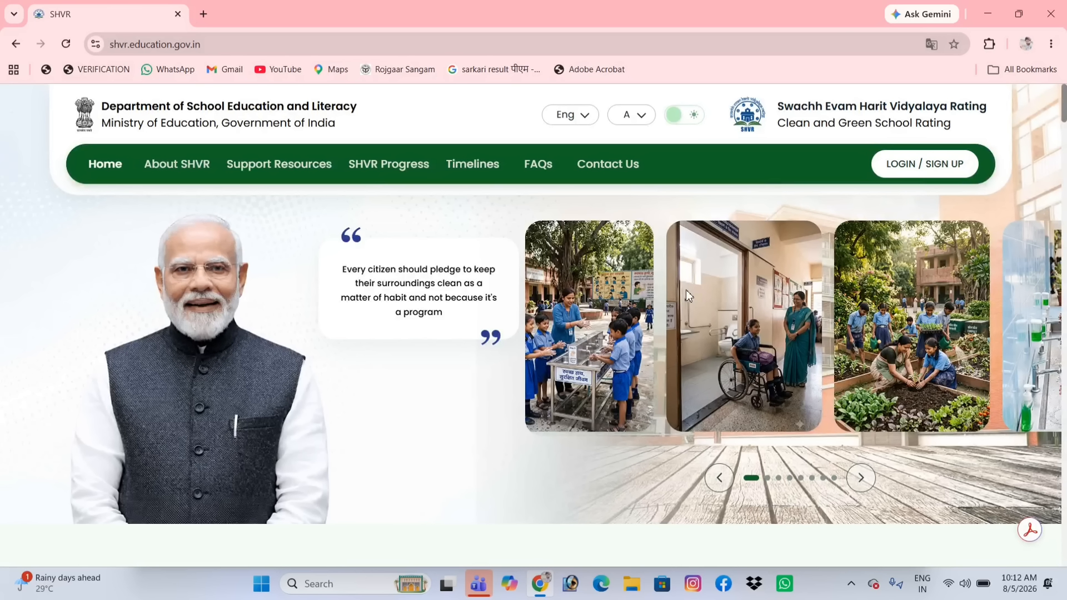
Switch the site language to हिंदी and start a new-account sign-up from the login page
left_click(578, 121)
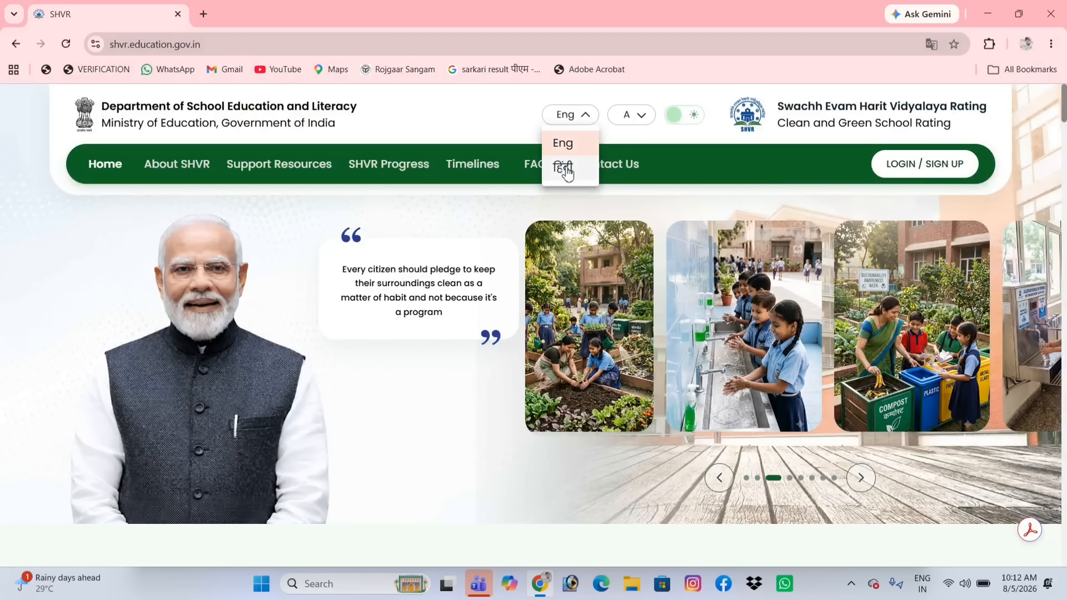
left_click(565, 169)
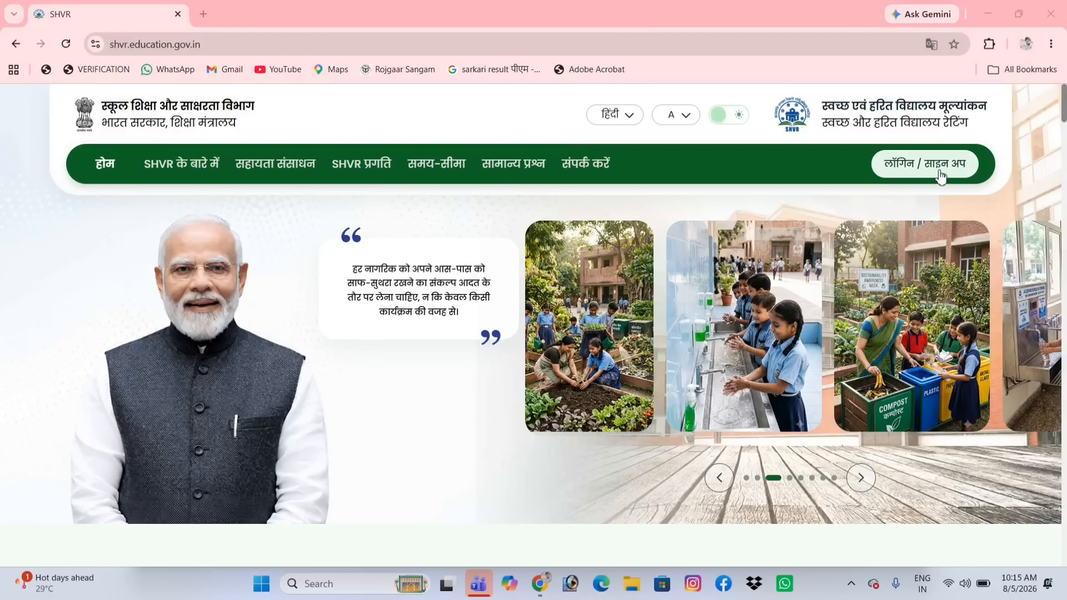
left_click(940, 176)
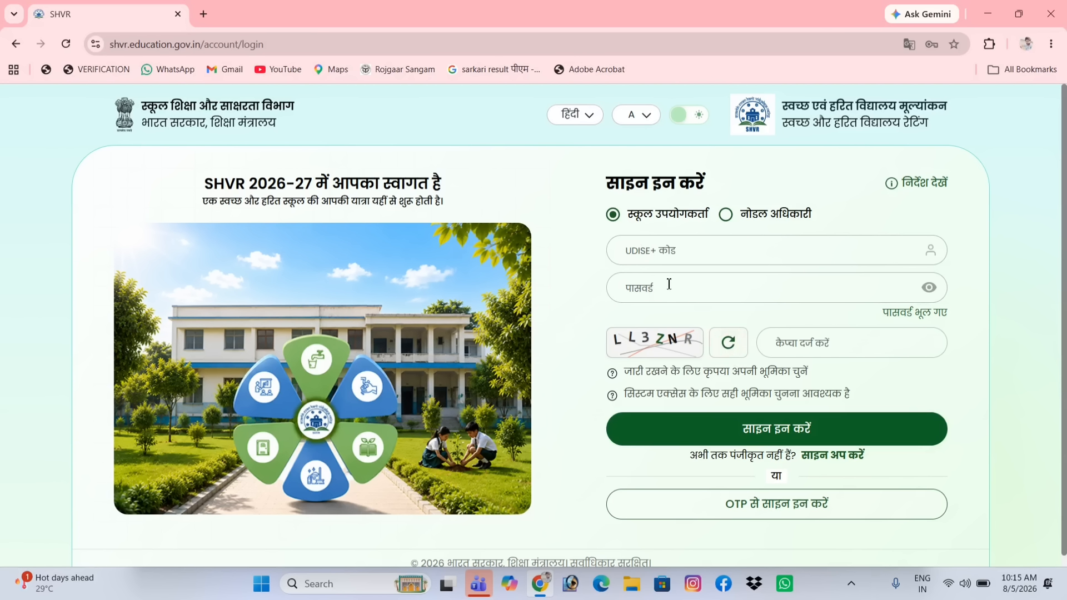
scroll(767, 422, "down", 1)
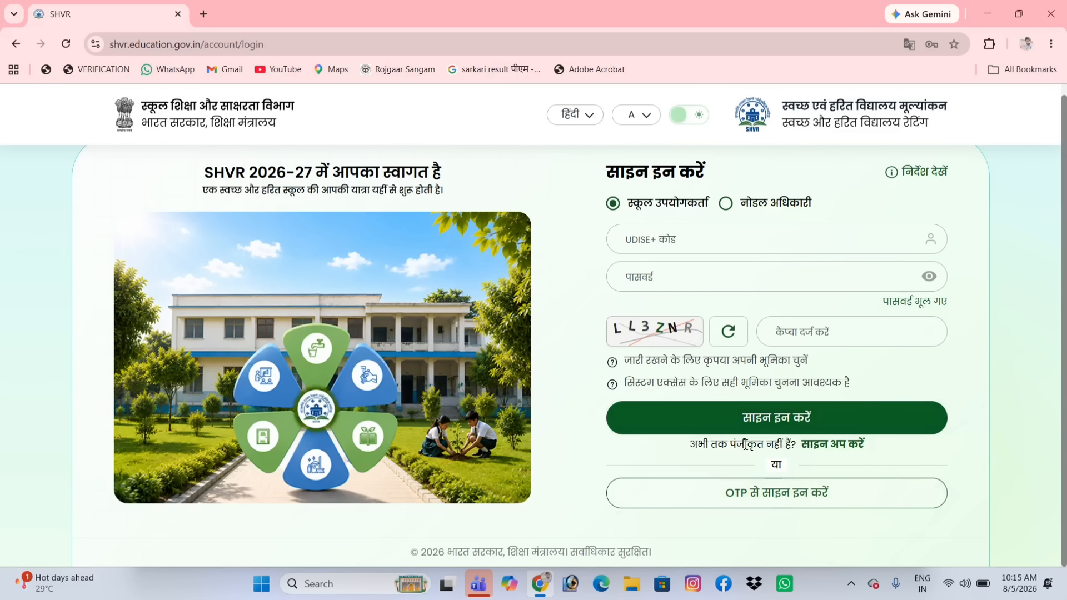
left_click(846, 453)
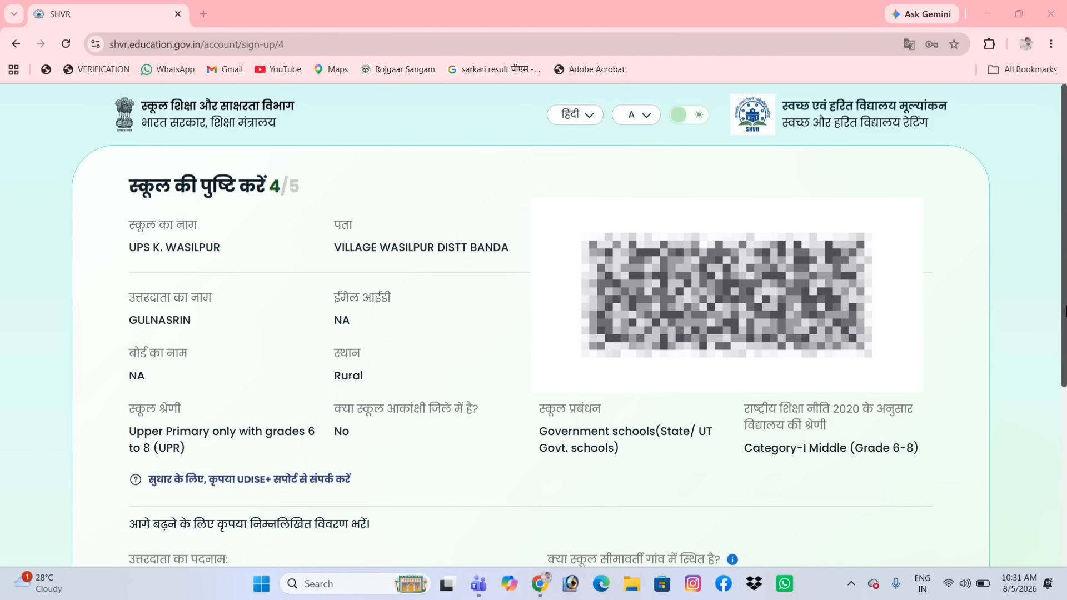
Set the respondent's designation to प्रधानाचार्य / प्रधानाध्यापक, border village to नहीं, and school premises use to एकल विद्यालय – एकल पाली
scroll(1065, 311, "down", 5)
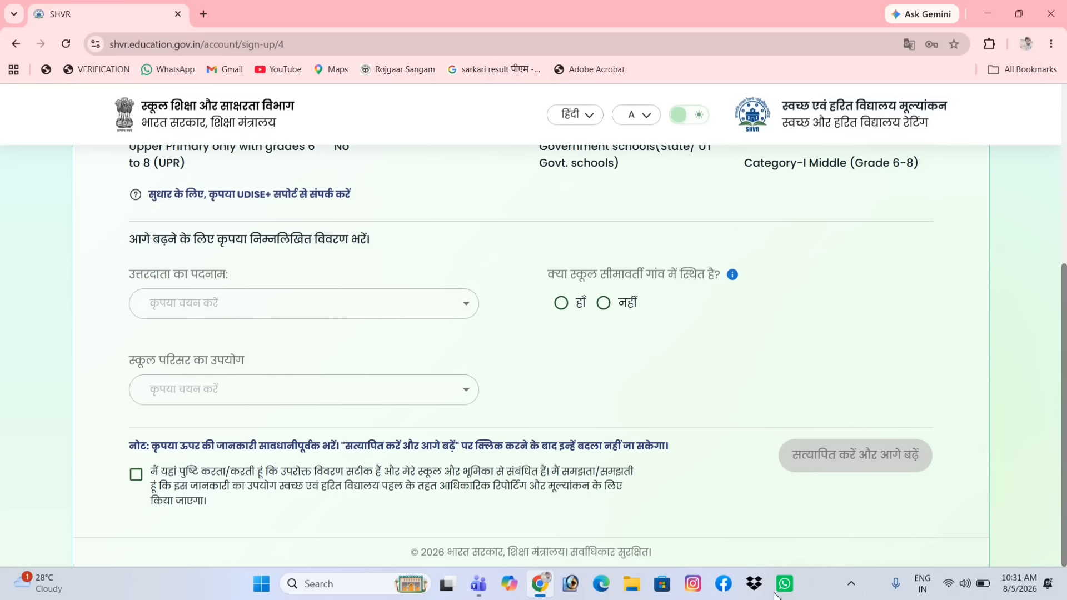
left_click(222, 314)
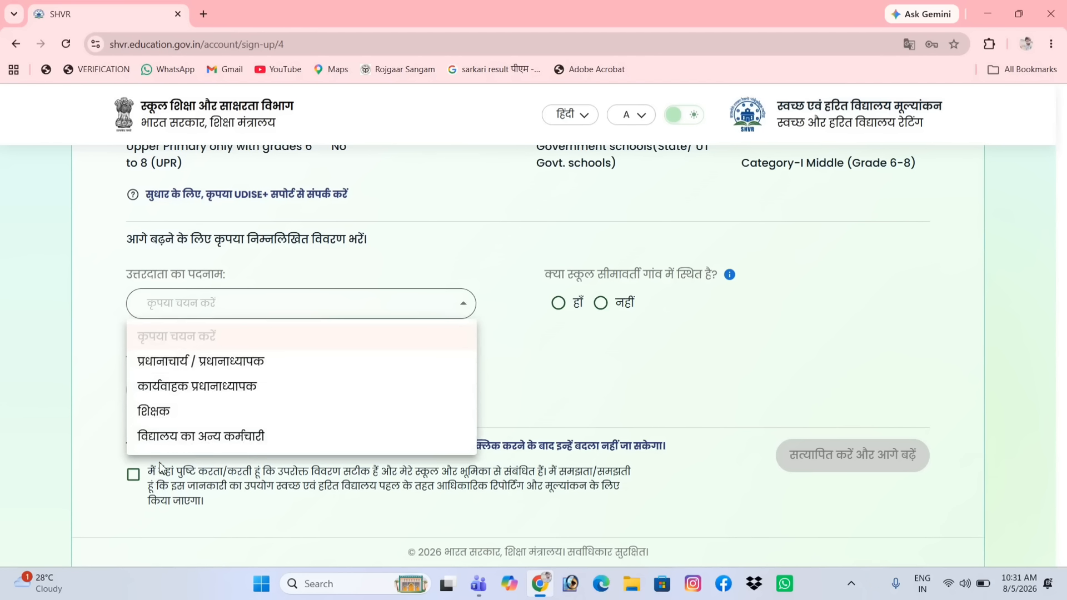
left_click(178, 367)
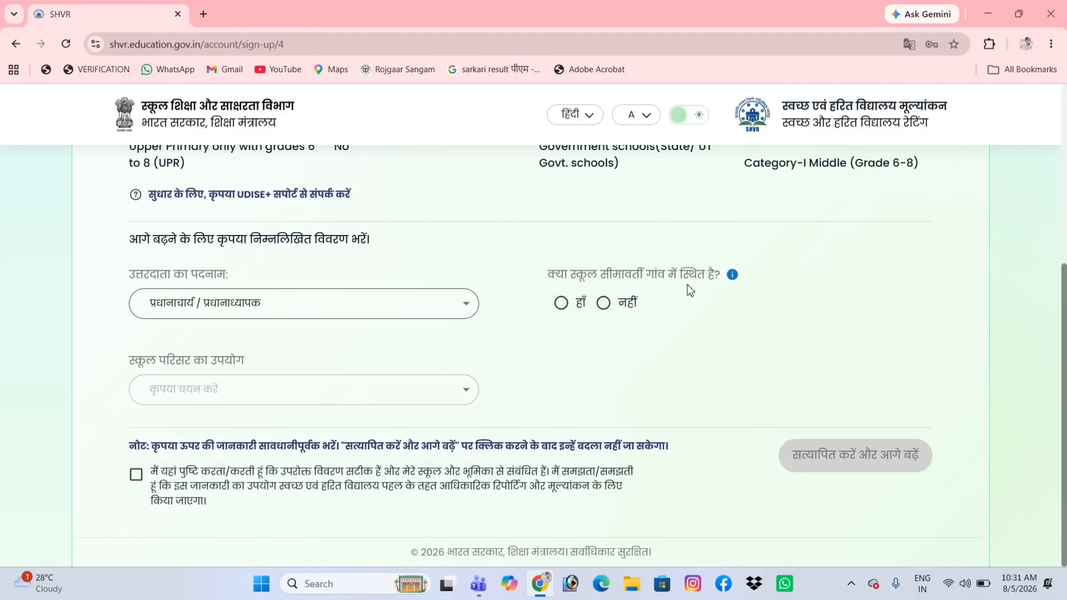
left_click(609, 310)
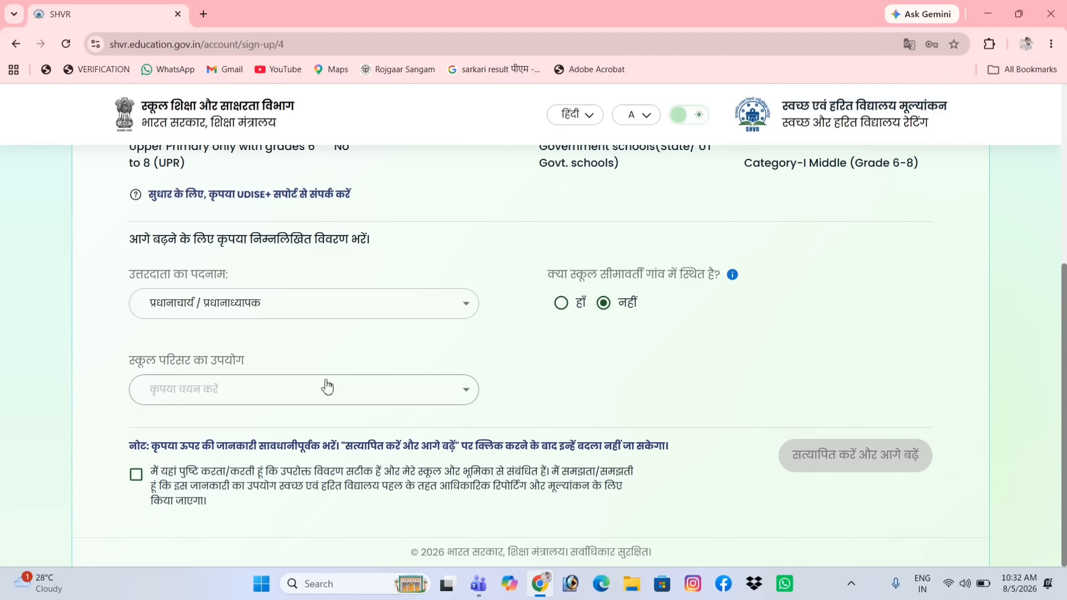
left_click(257, 389)
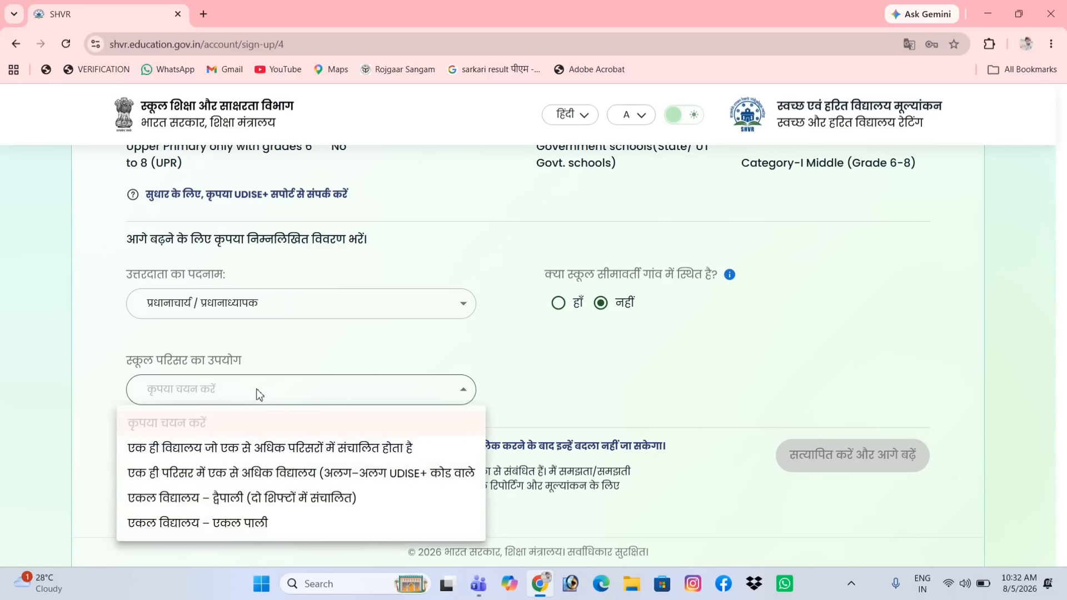
left_click(238, 525)
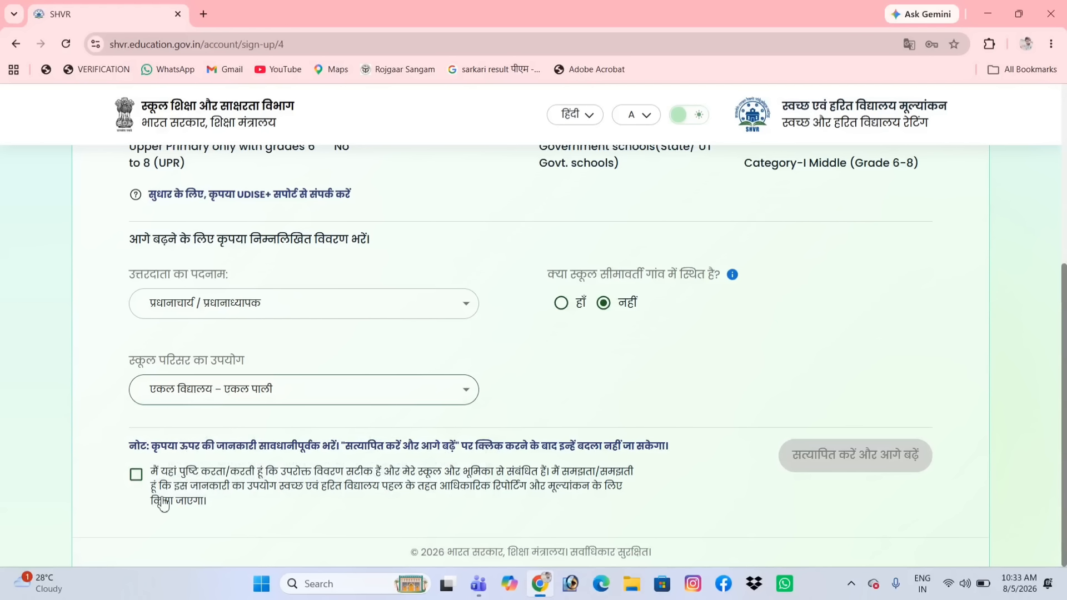
Accept the accuracy declaration with its terms and conditions, and verify the school details to proceed
left_click(140, 482)
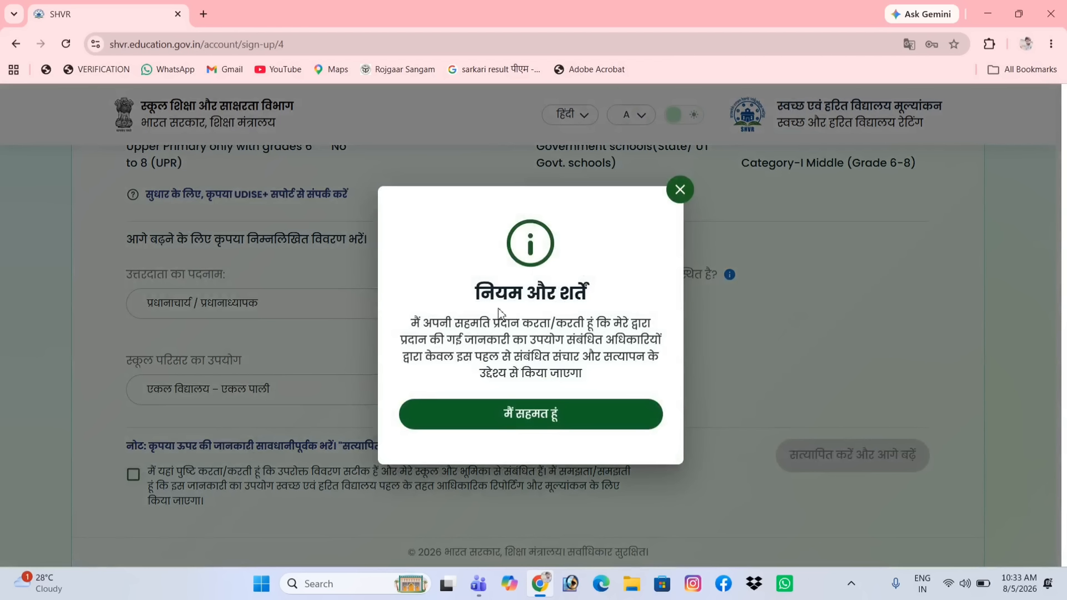
left_click(549, 421)
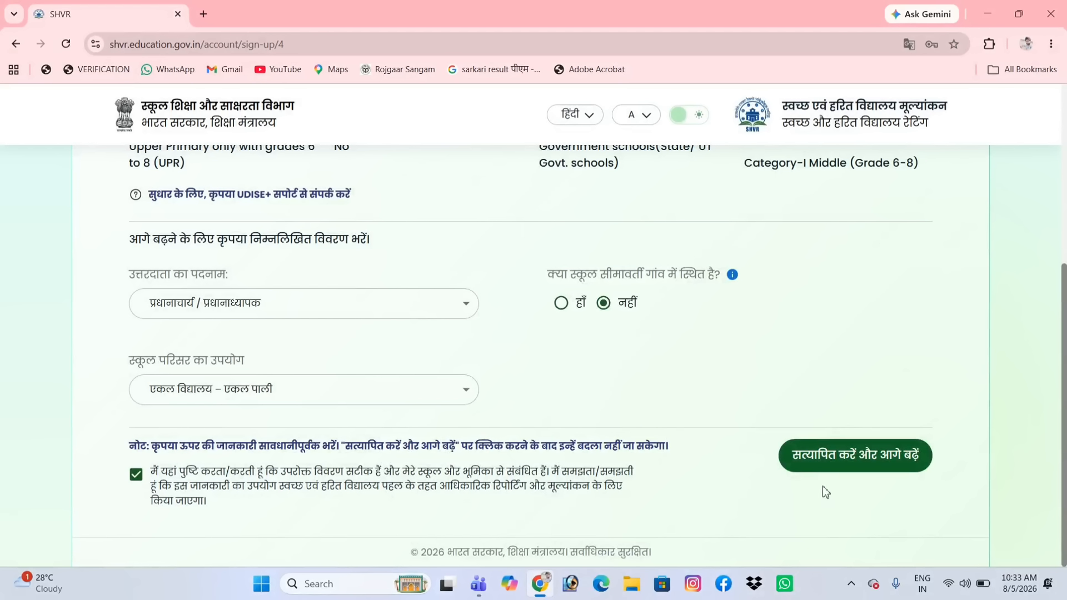
left_click(840, 462)
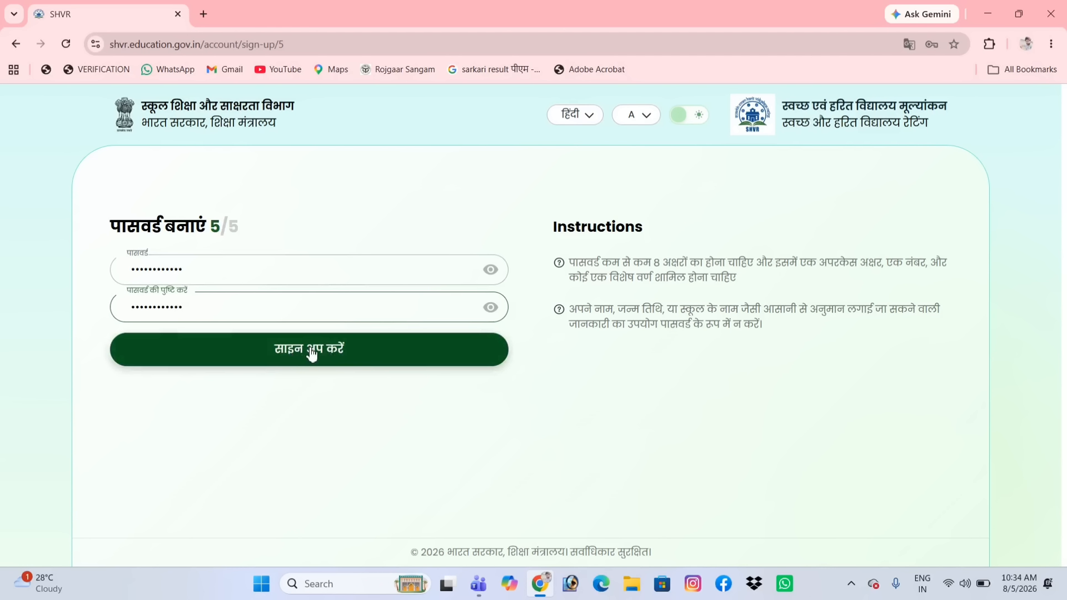
Submit the create-password form to complete the sign-up and dismiss the confirmation
left_click(312, 355)
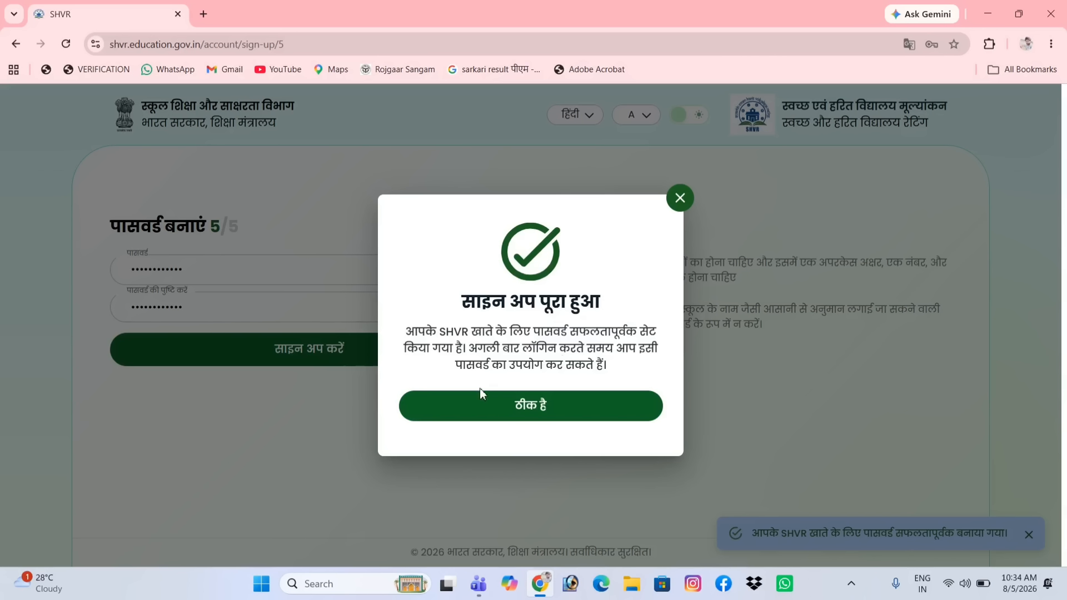
left_click(540, 412)
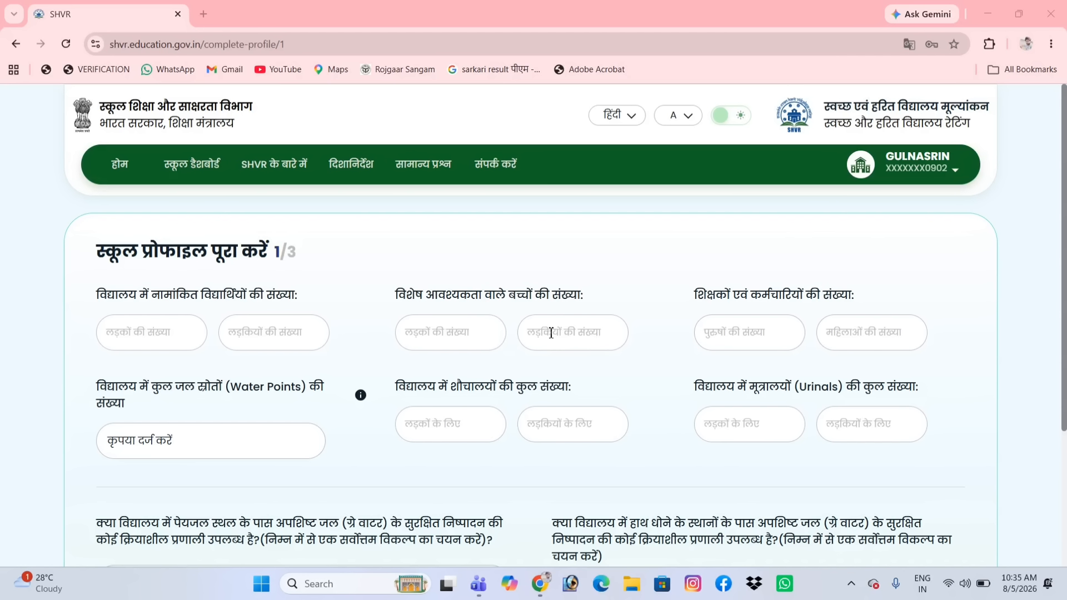
Choose क्रियाशील सोखता गड्ढे में निष्पादन as the grey water disposal for both the drinking water and handwashing areas
scroll(653, 317, "down", 1)
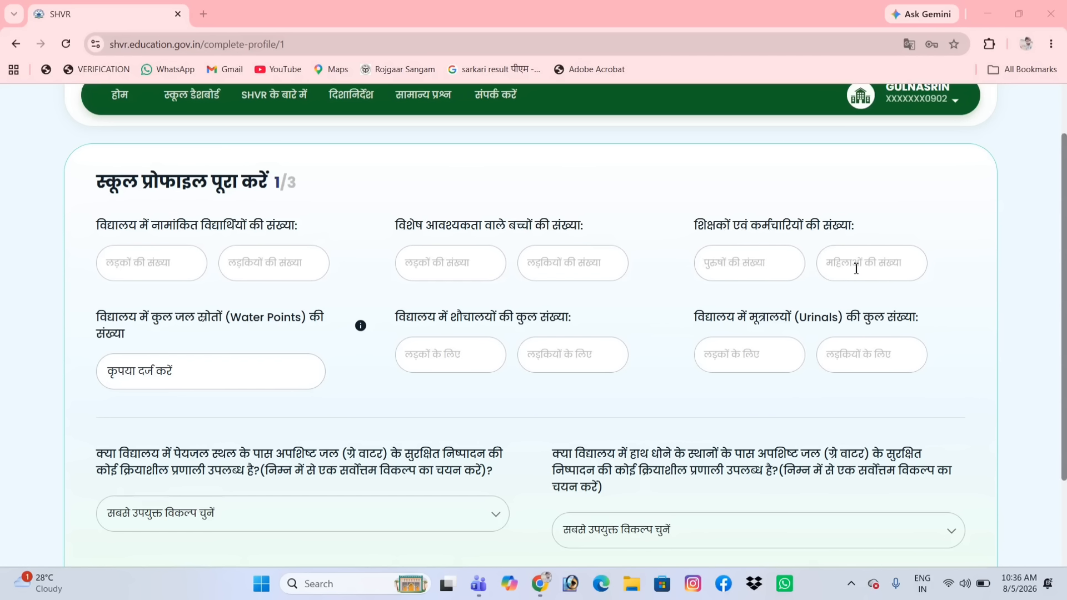
scroll(636, 286, "down", 1)
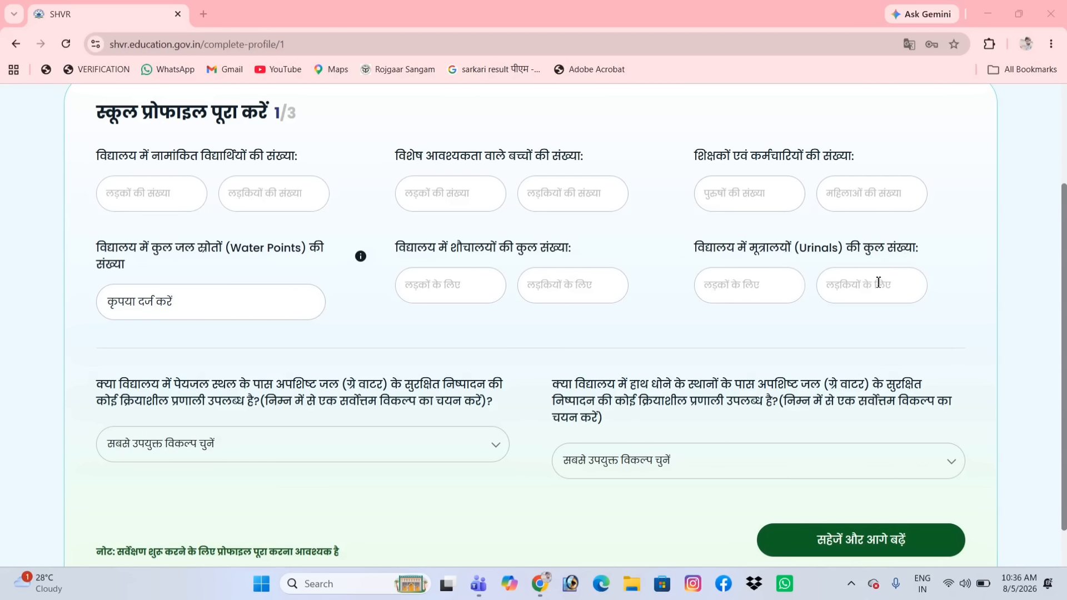
scroll(875, 278, "down", 1)
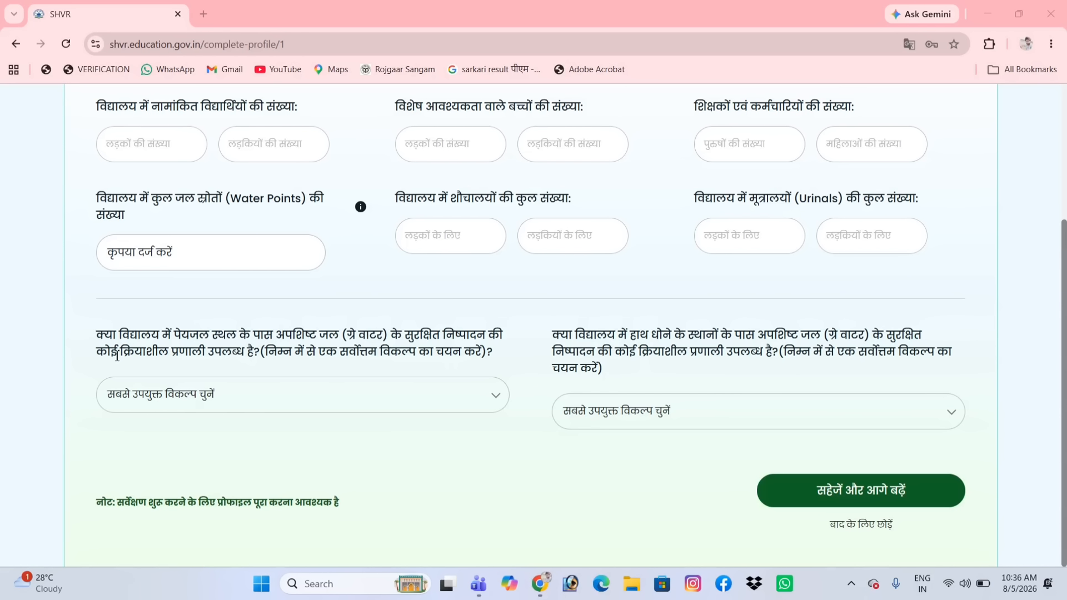
left_click(333, 393)
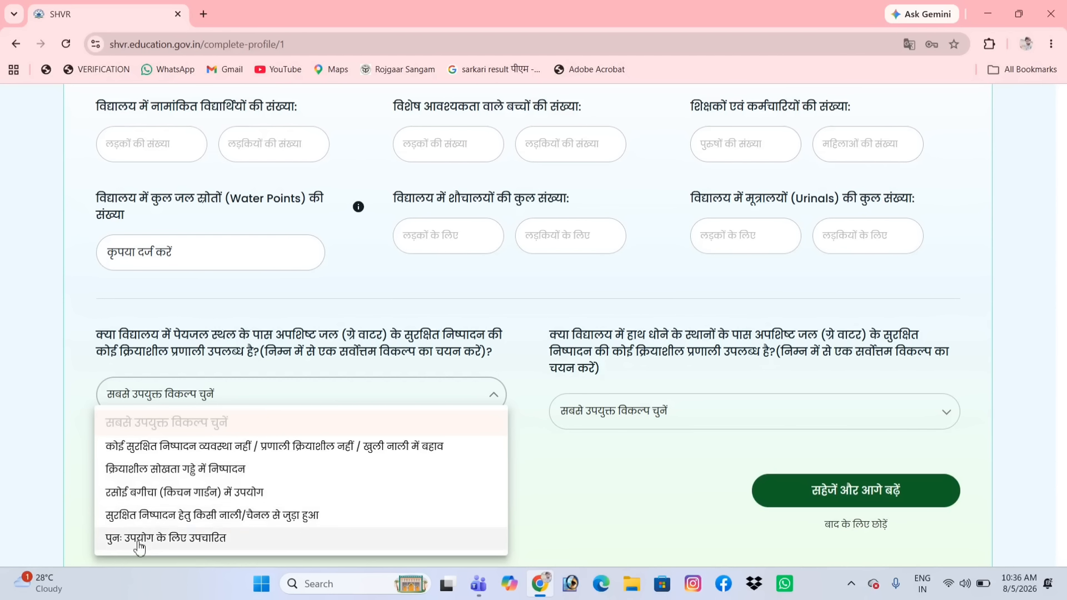
left_click(150, 477)
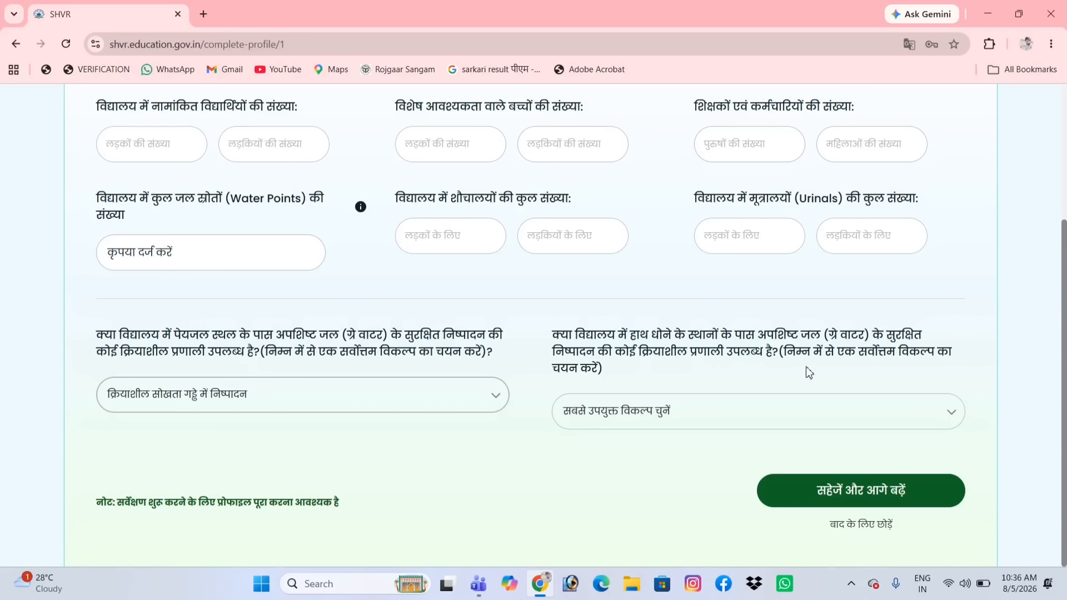
left_click(635, 418)
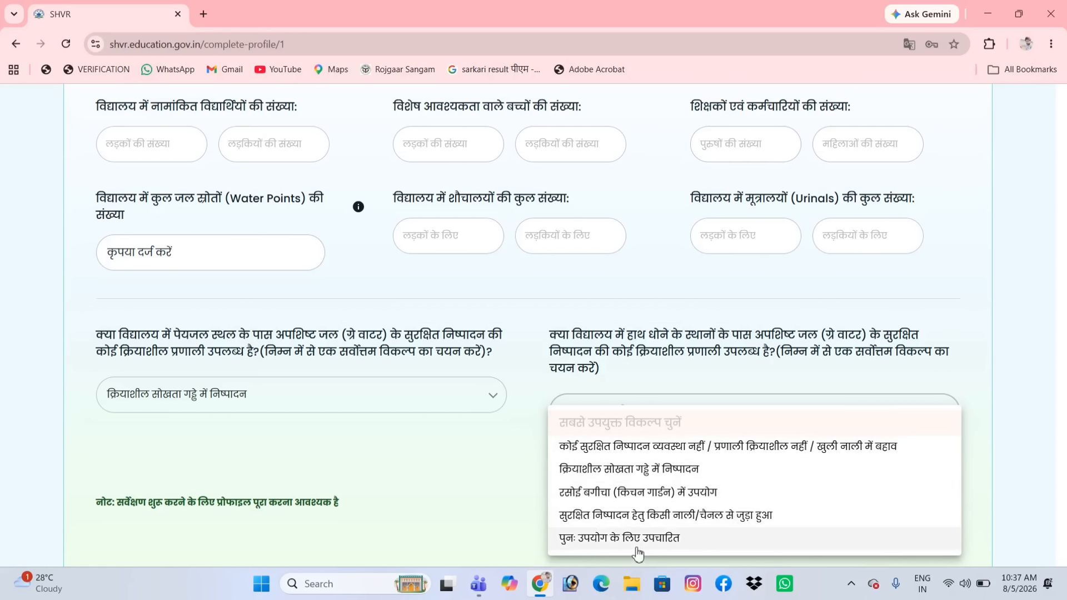
left_click(623, 473)
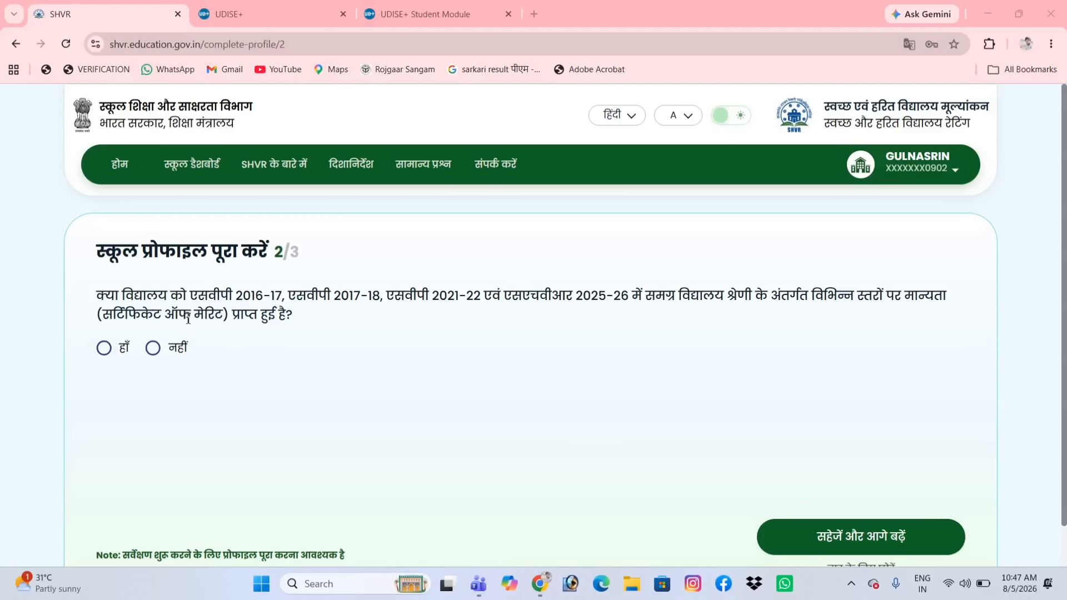
Answer हाँ to the Certificate of Merit question and mark SHVR 2025-26 with district-level recognition as हाँ
left_click(105, 349)
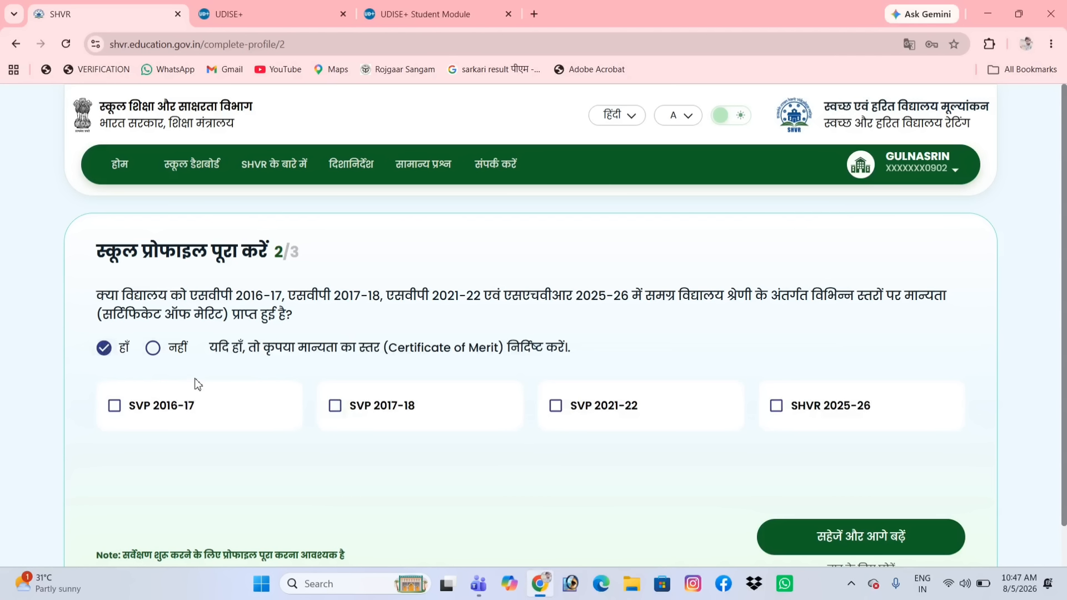
scroll(200, 382, "down", 1)
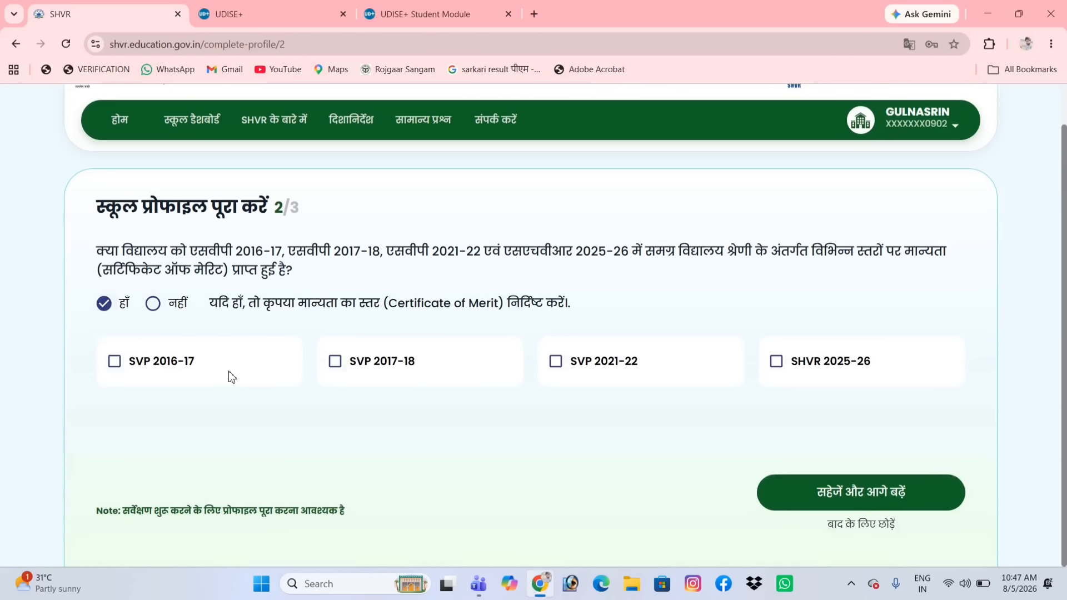
left_click(777, 364)
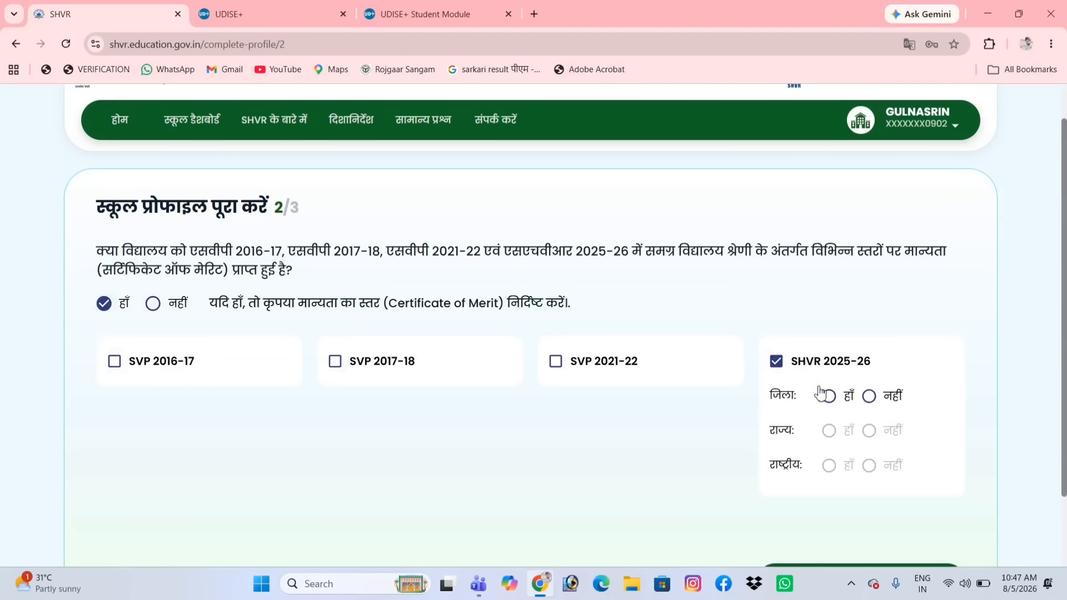
left_click(870, 398)
left_click(829, 396)
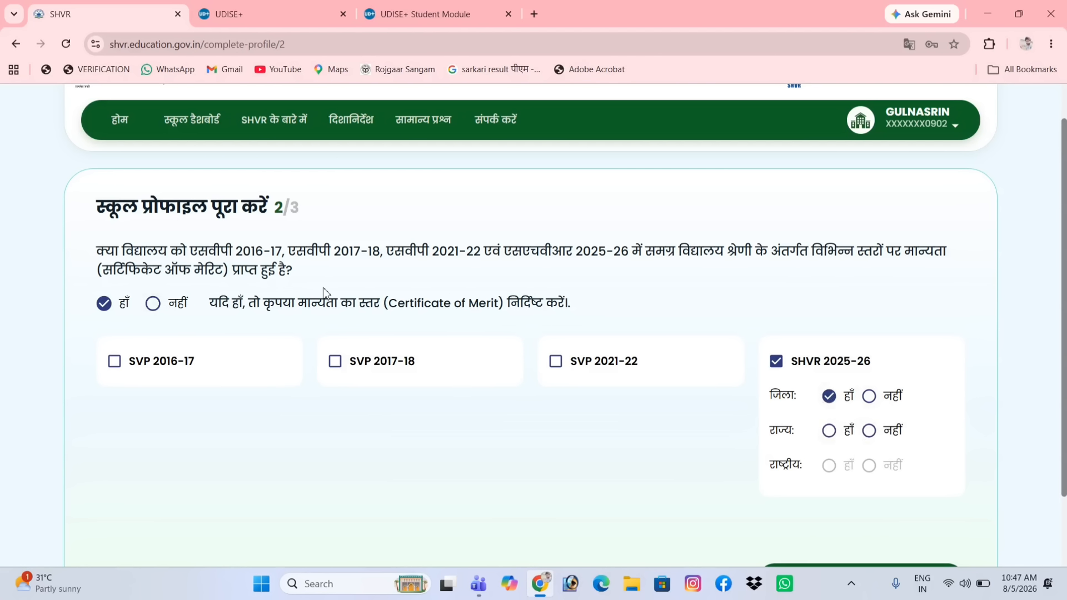
Answer नहीं to the Certificate of Merit question, then save and continue to the third profile page
left_click(153, 304)
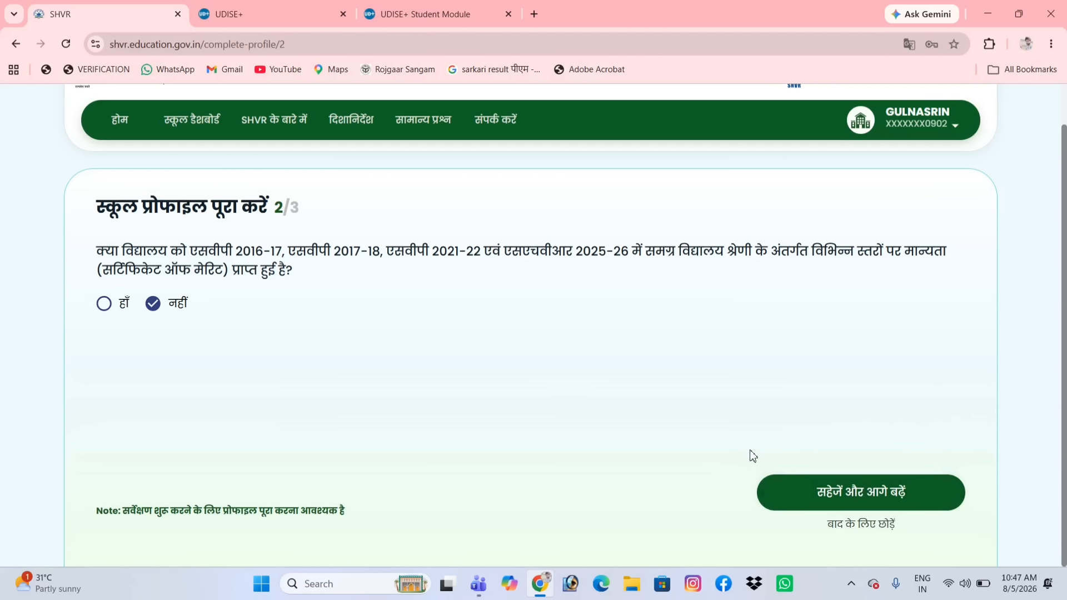
left_click(856, 493)
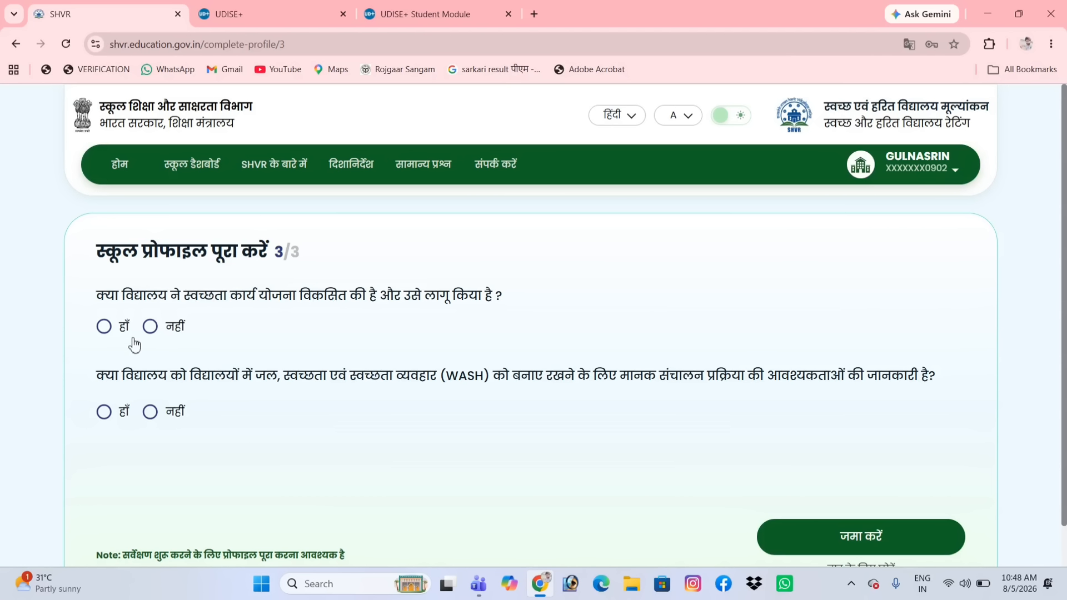
Answer हाँ to both the cleanliness action plan and WASH standard operating procedure questions, and submit the school profile
left_click(104, 327)
scroll(126, 341, "down", 1)
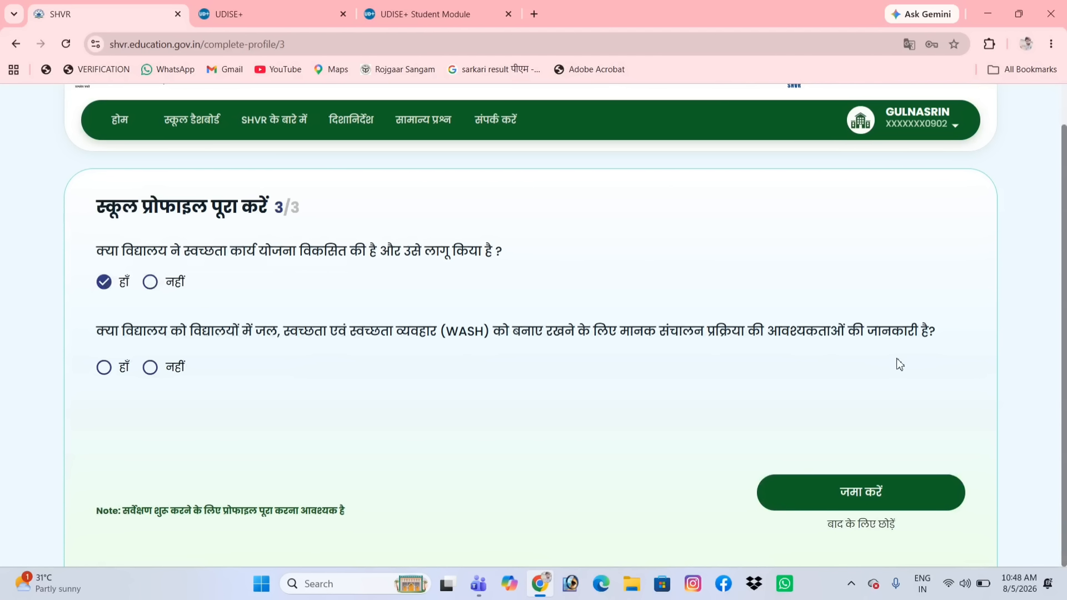
left_click(108, 369)
left_click(149, 370)
left_click(104, 374)
left_click(848, 495)
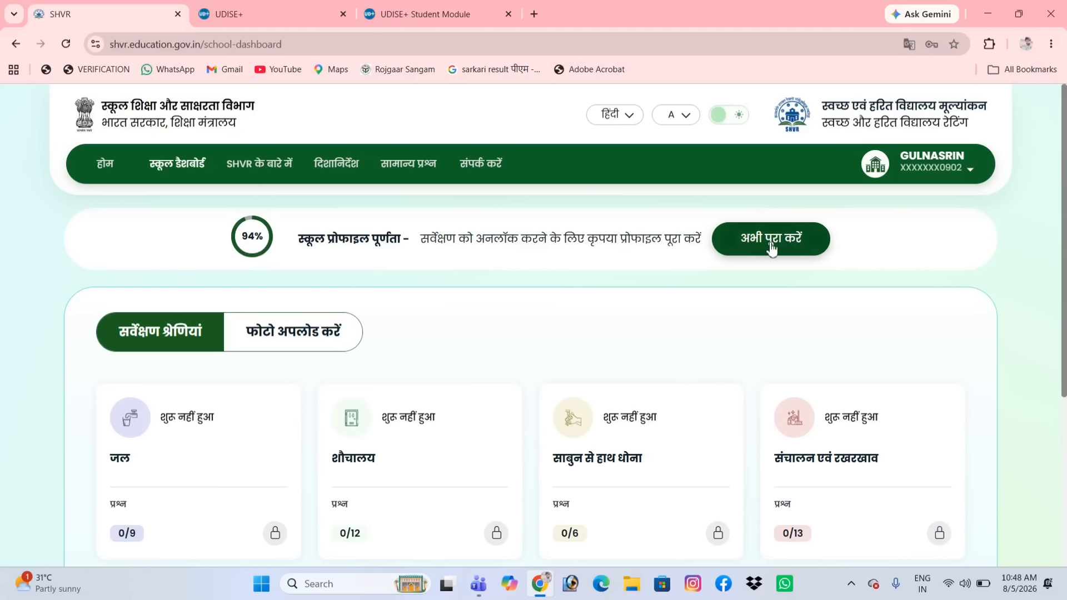
Set the number of boys with special needs to 0 on the first school profile page, save it and acknowledge the registration
left_click(791, 245)
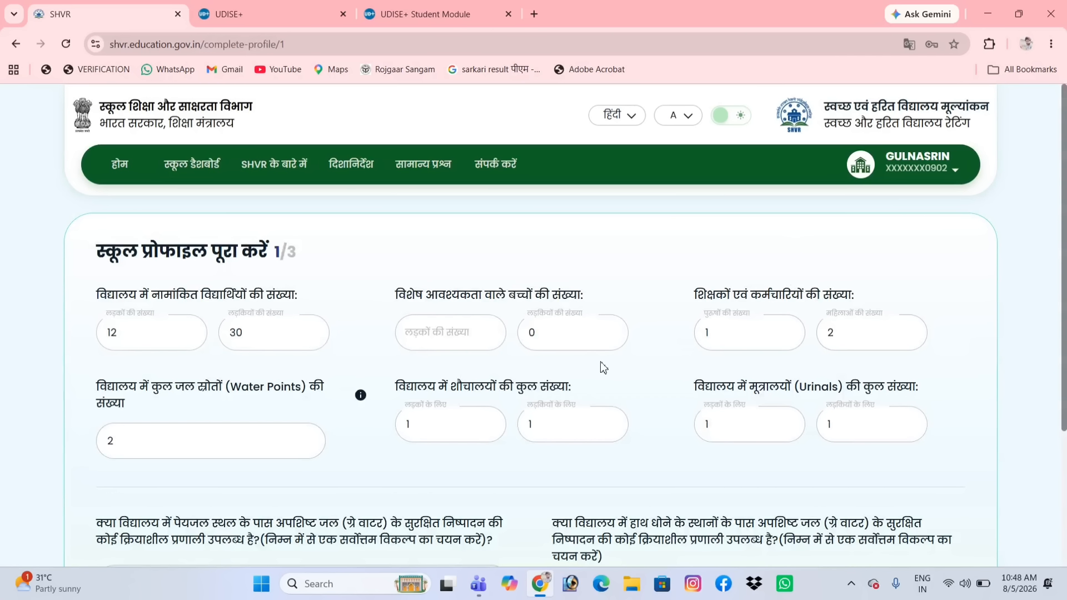
left_click(446, 347)
left_click(669, 366)
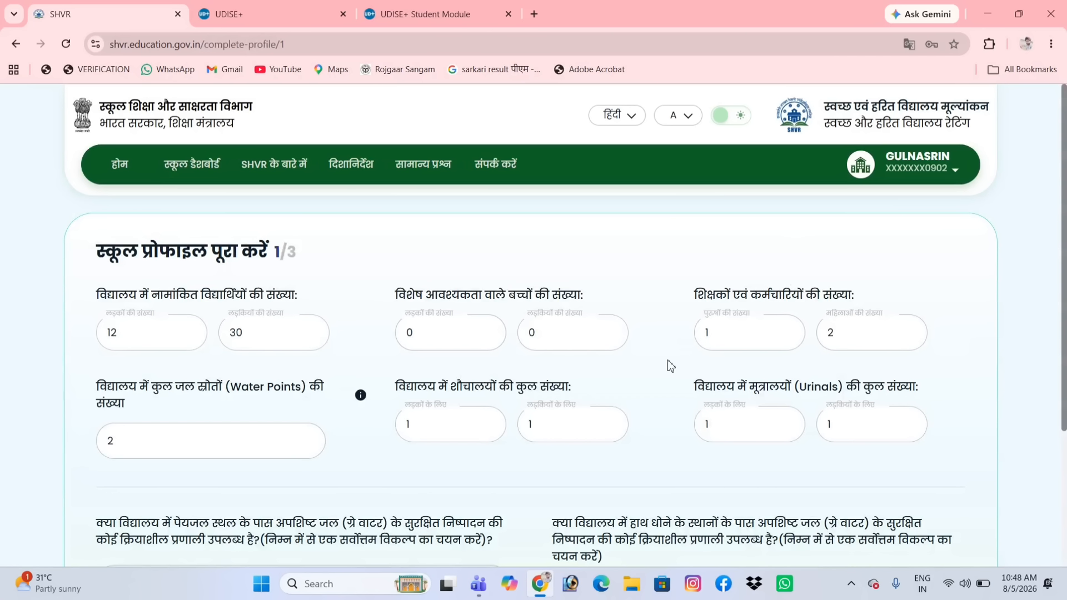
scroll(671, 365, "down", 3)
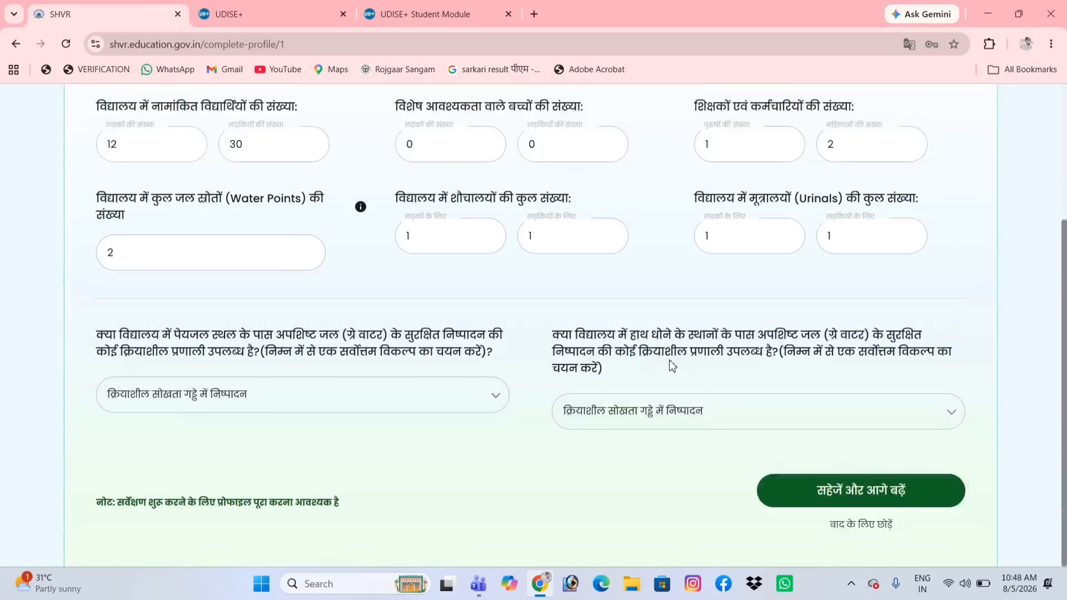
left_click(845, 495)
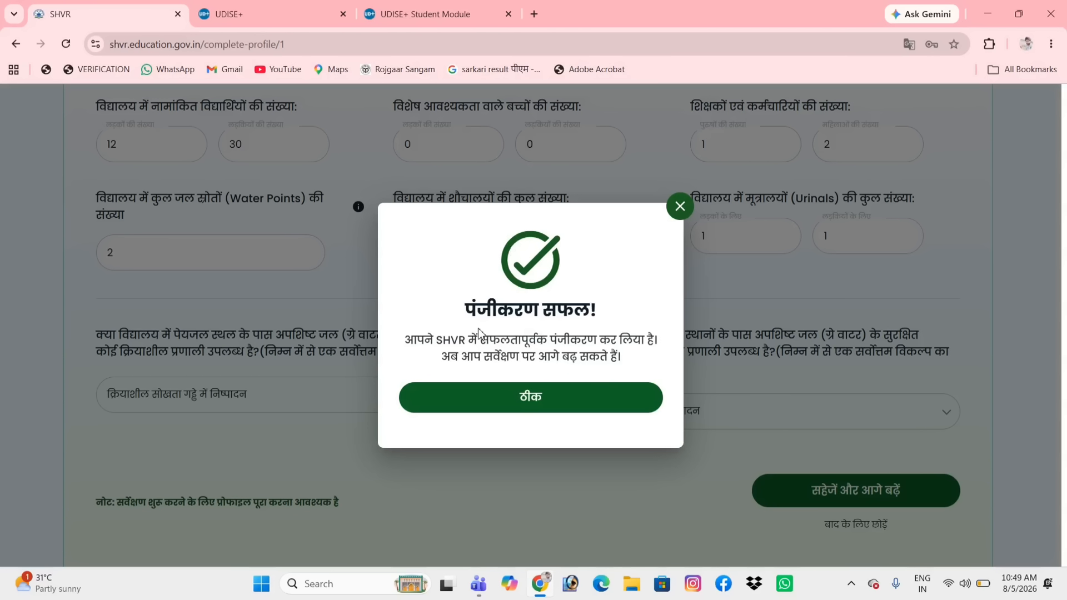
left_click(522, 409)
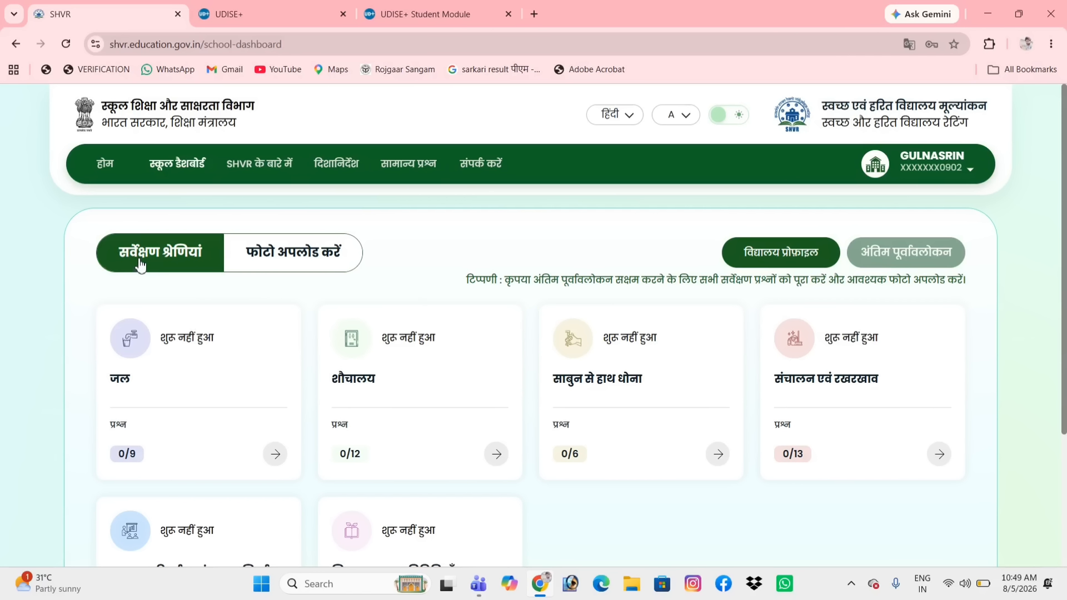
Examine the फोटो अपलोड करें photo requirements and the सर्वेक्षण श्रेणियां survey categories on the school dashboard
left_click(277, 265)
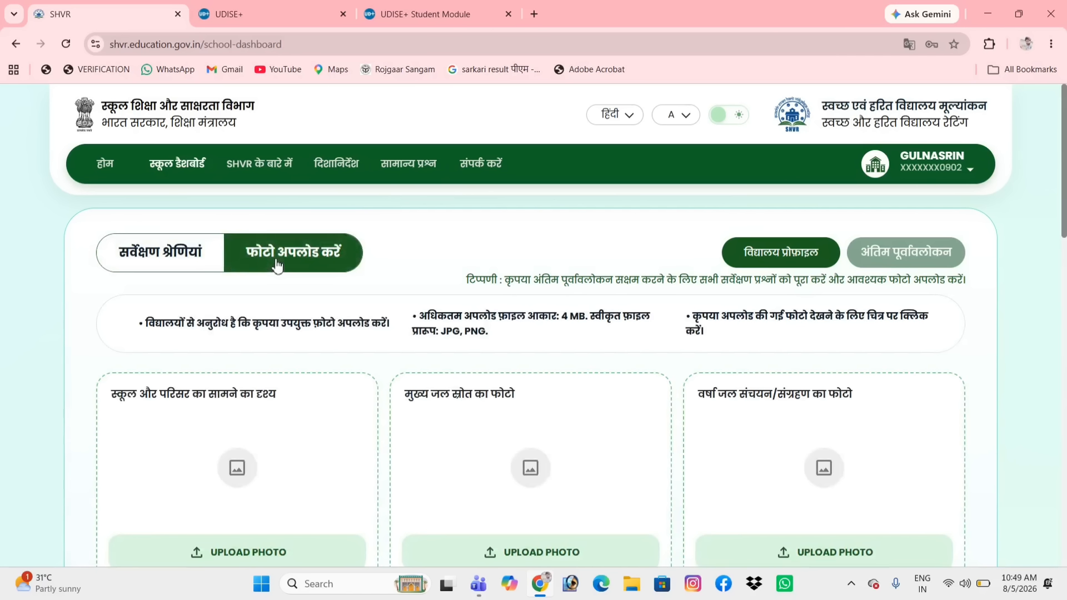
left_click(183, 263)
left_click(248, 260)
left_click(176, 257)
scroll(366, 393, "down", 1)
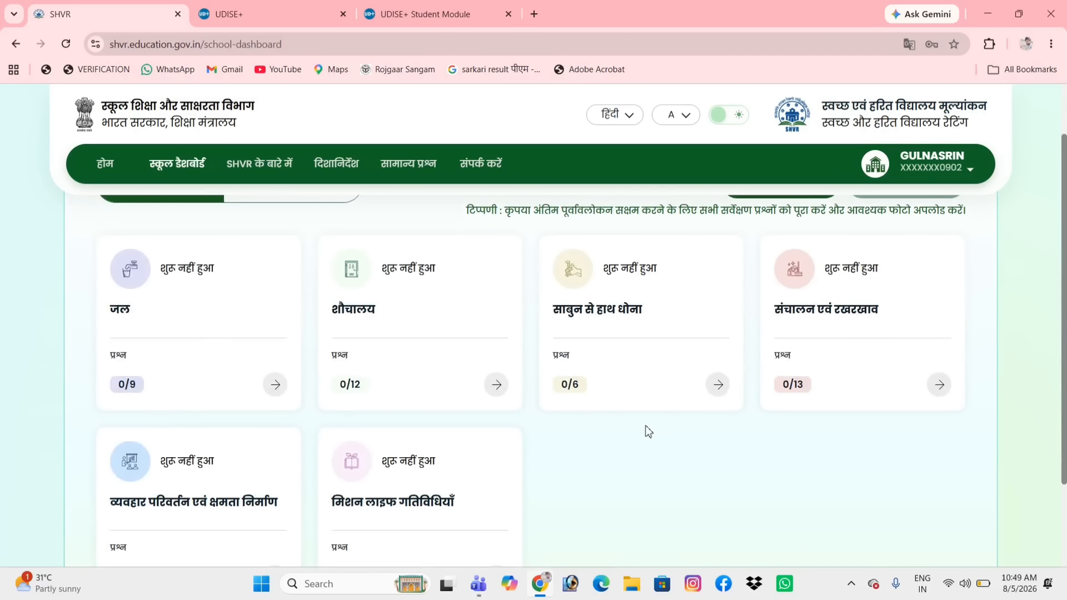
scroll(605, 439, "down", 1)
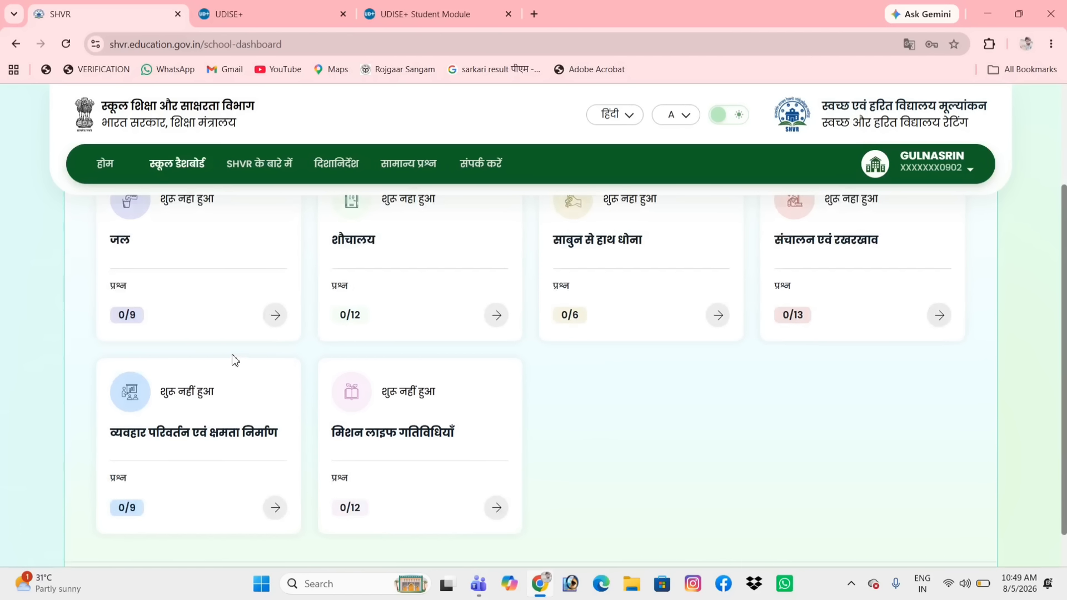
scroll(409, 345, "up", 2)
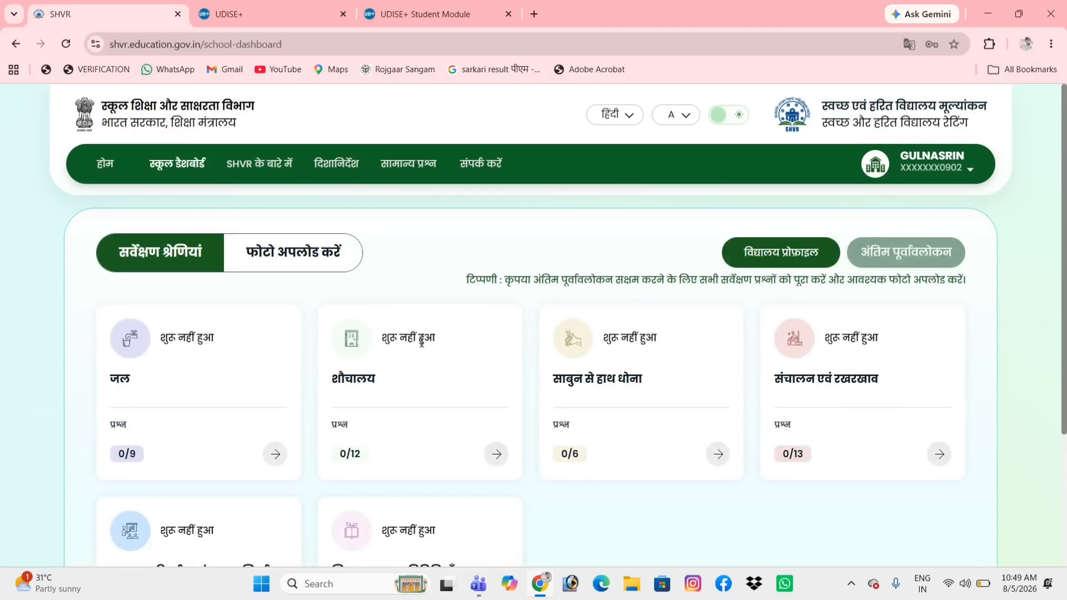
scroll(454, 344, "down", 1)
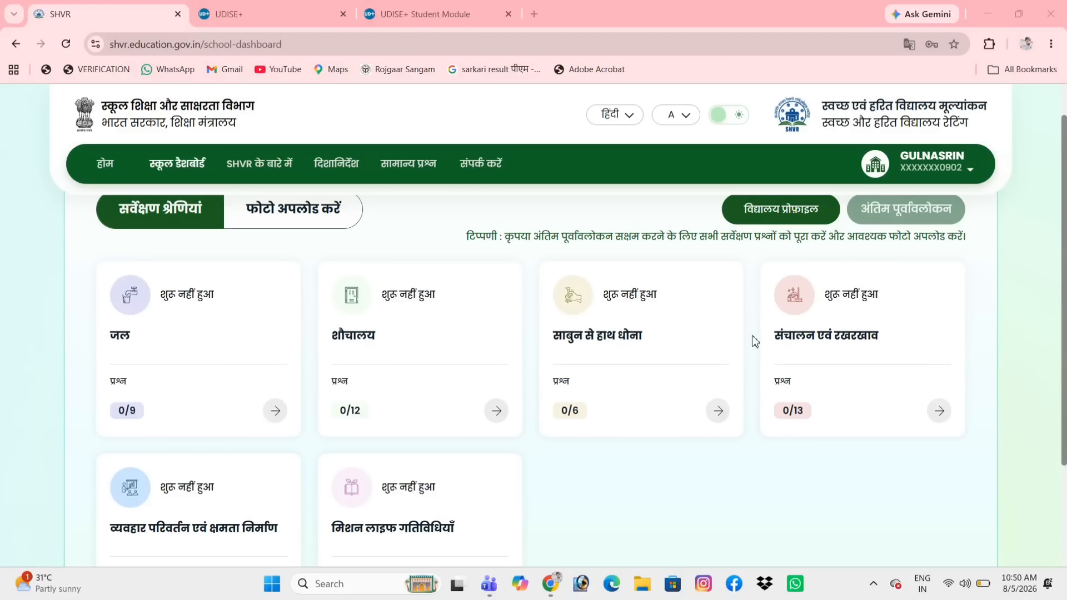
scroll(417, 433, "down", 2)
scroll(449, 419, "up", 2)
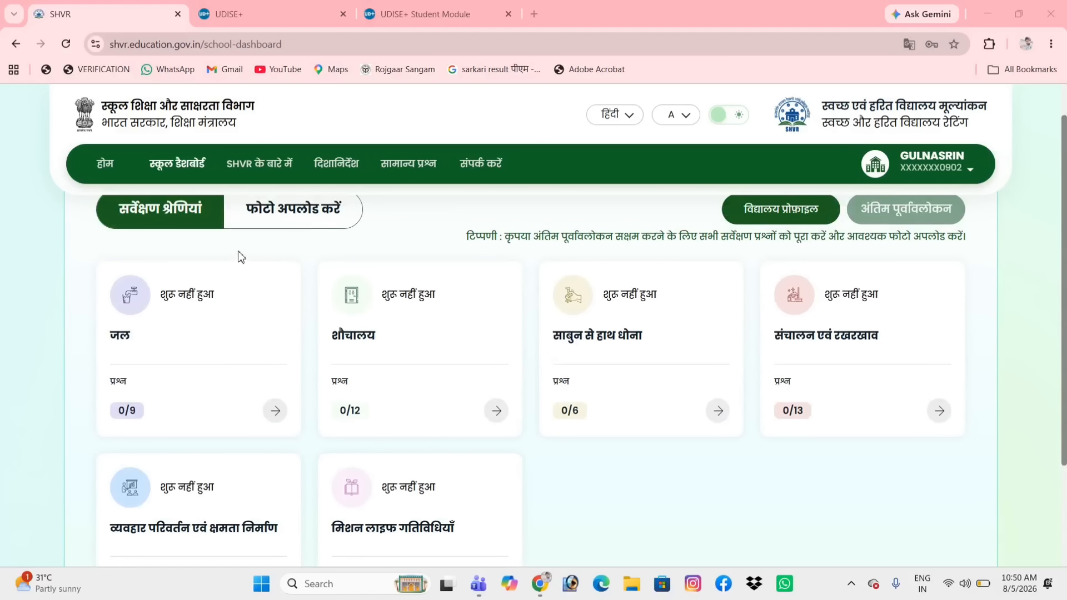
left_click(264, 210)
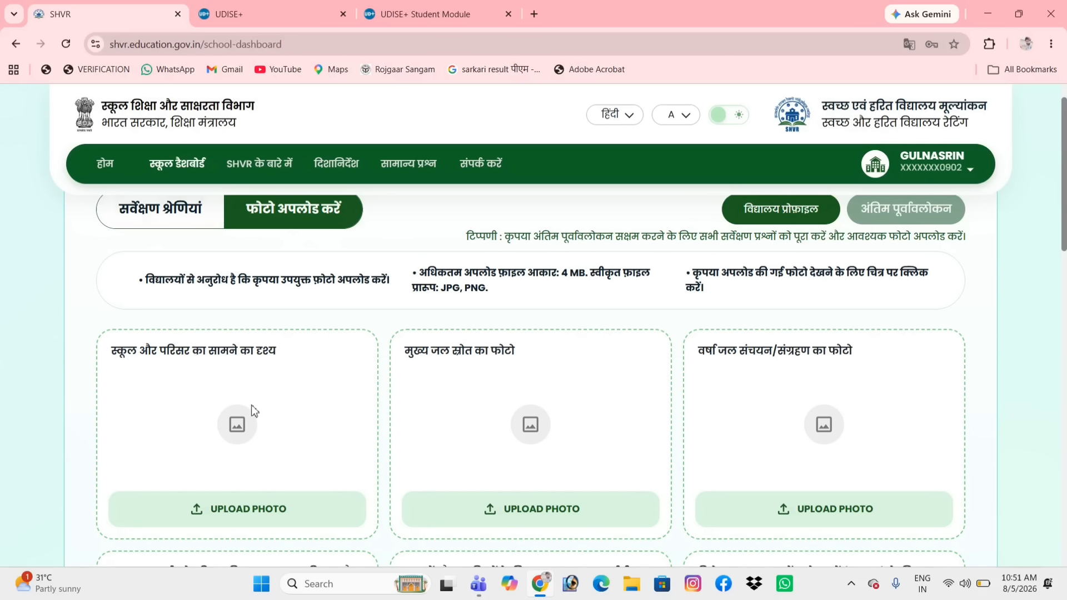
left_click(144, 216)
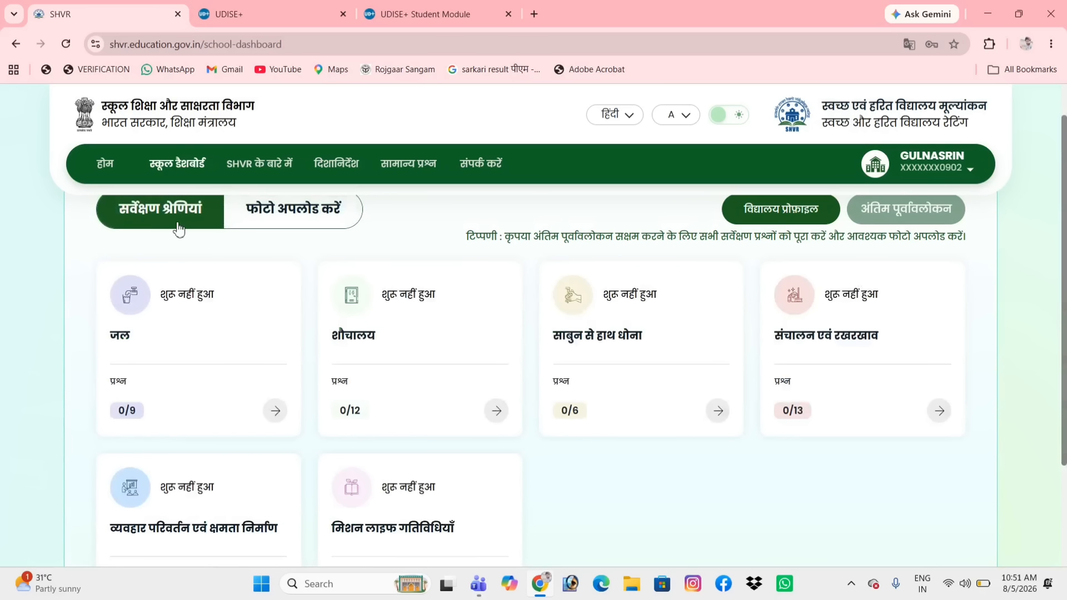
Open the जल survey category, answer question 1 on the main drinking water source with नल द्वारा जल आपूर्ति, and save the draft
left_click(276, 411)
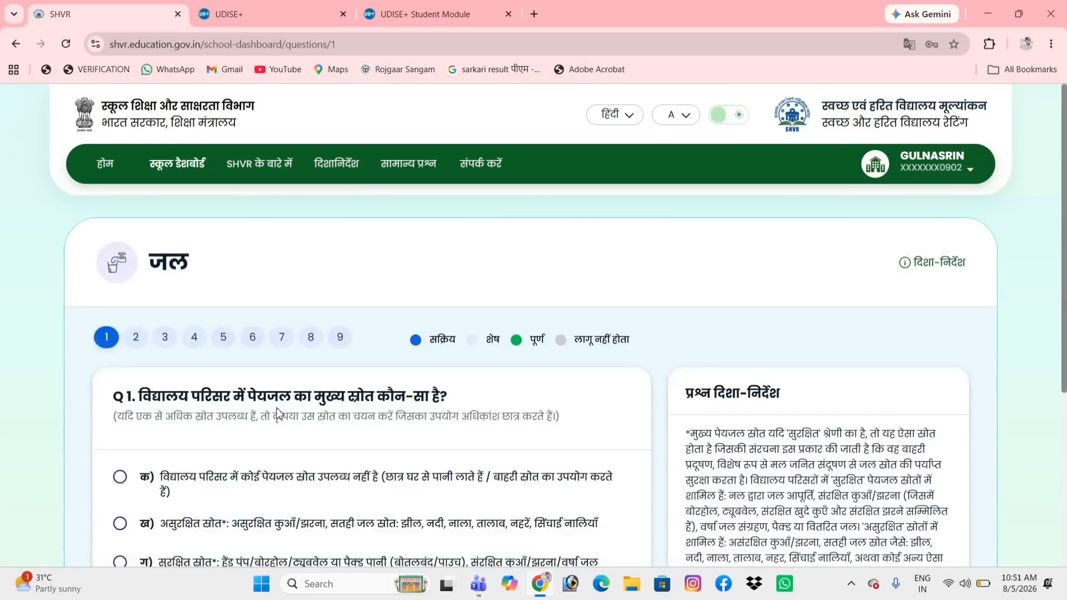
scroll(553, 293, "down", 1)
scroll(553, 293, "down", 2)
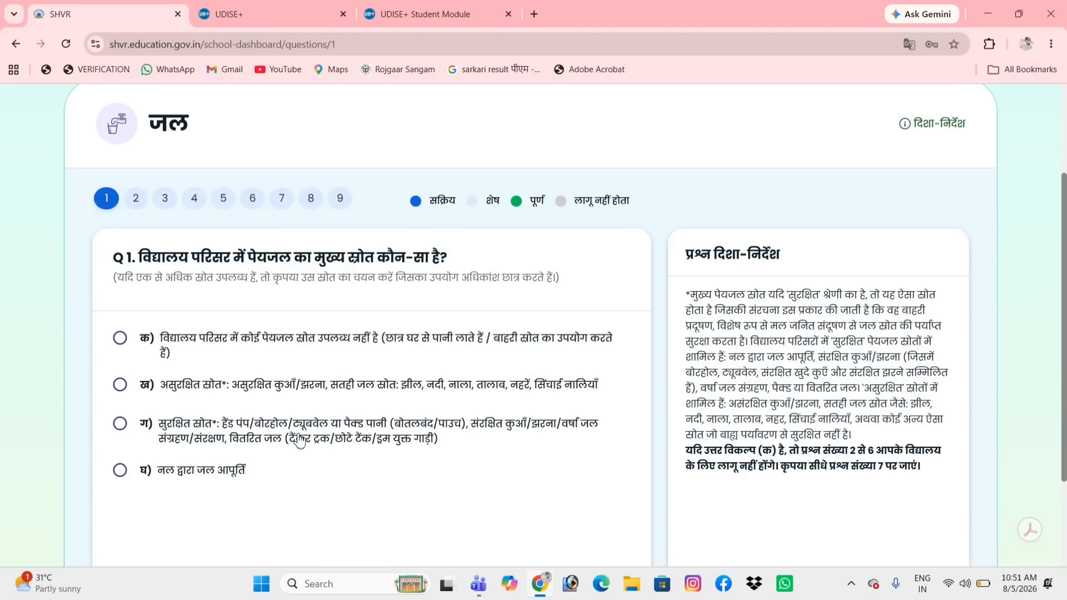
left_click(121, 476)
scroll(398, 417, "down", 3)
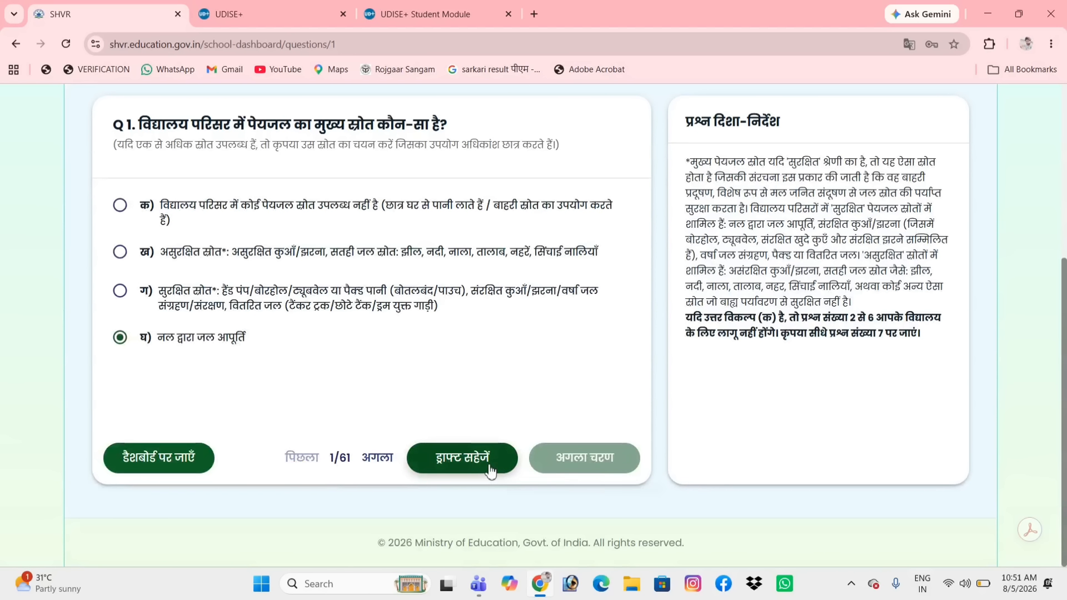
left_click(471, 471)
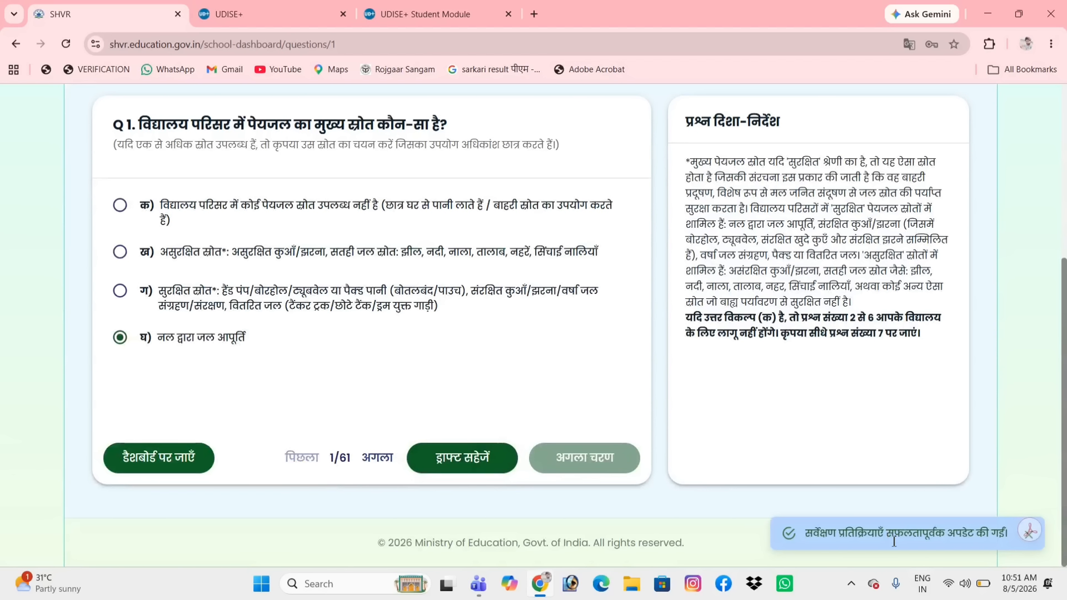
Answer जल question 2 with वर्ष भर पर्याप्त पेयजल बिना किसी रुकावट के उपलब्ध रहता है and save the draft
scroll(561, 467, "up", 1)
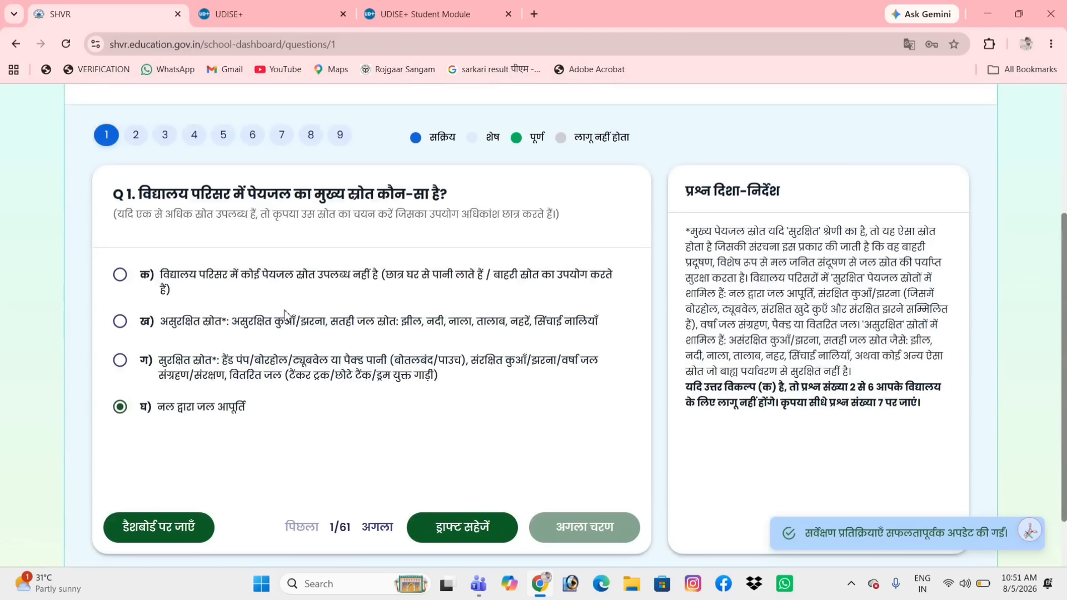
left_click(135, 138)
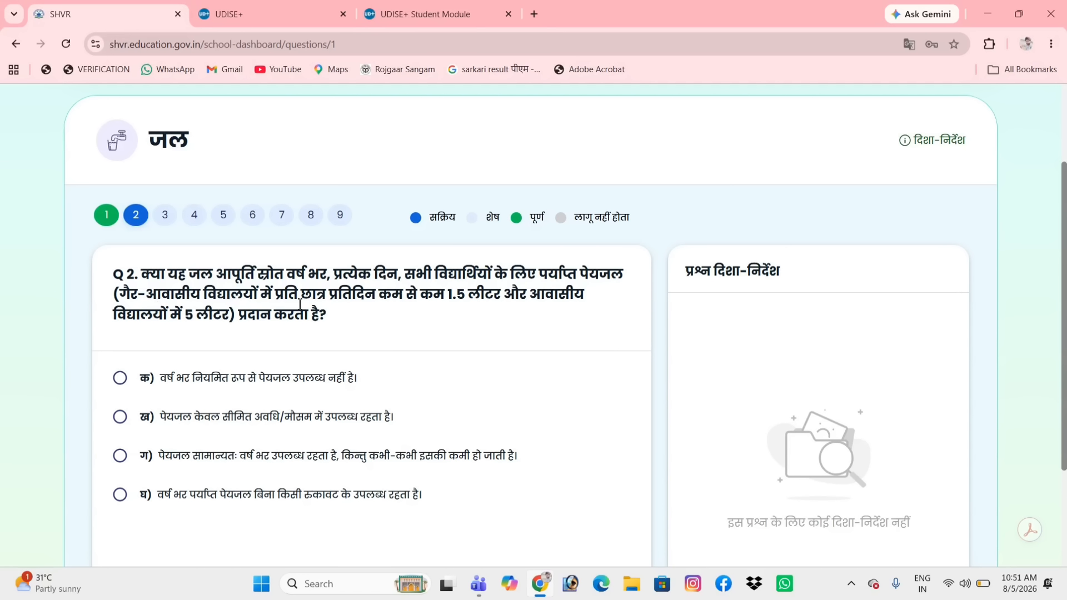
scroll(514, 331, "down", 1)
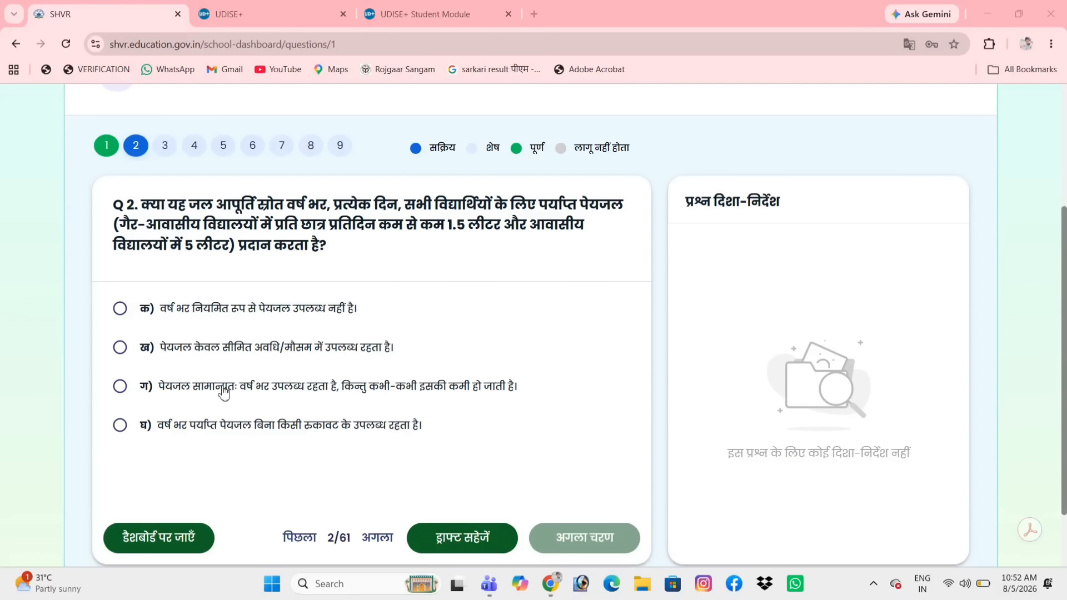
left_click(120, 425)
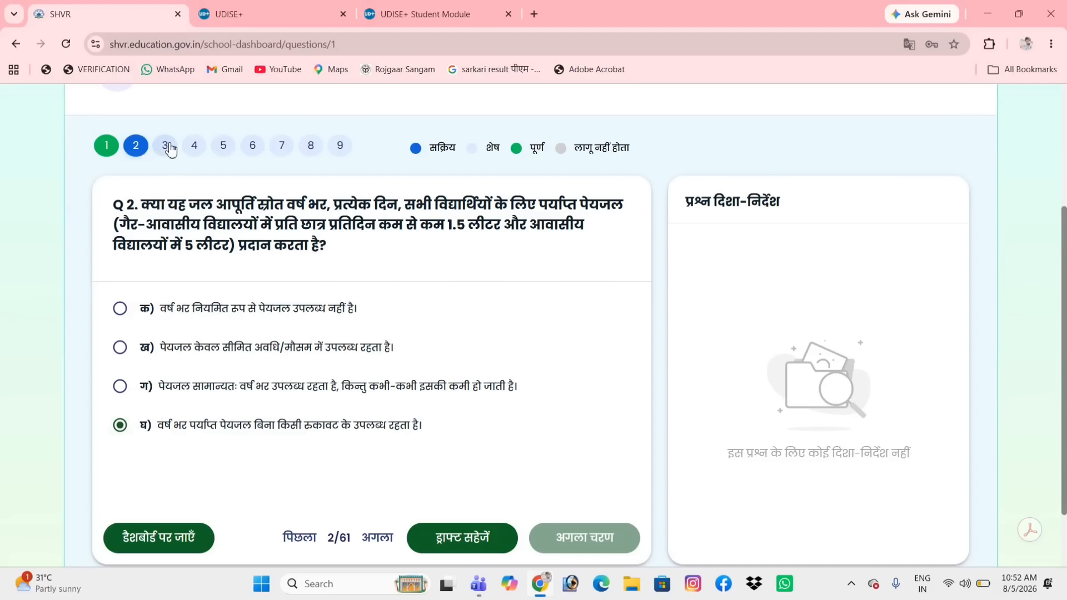
left_click(476, 548)
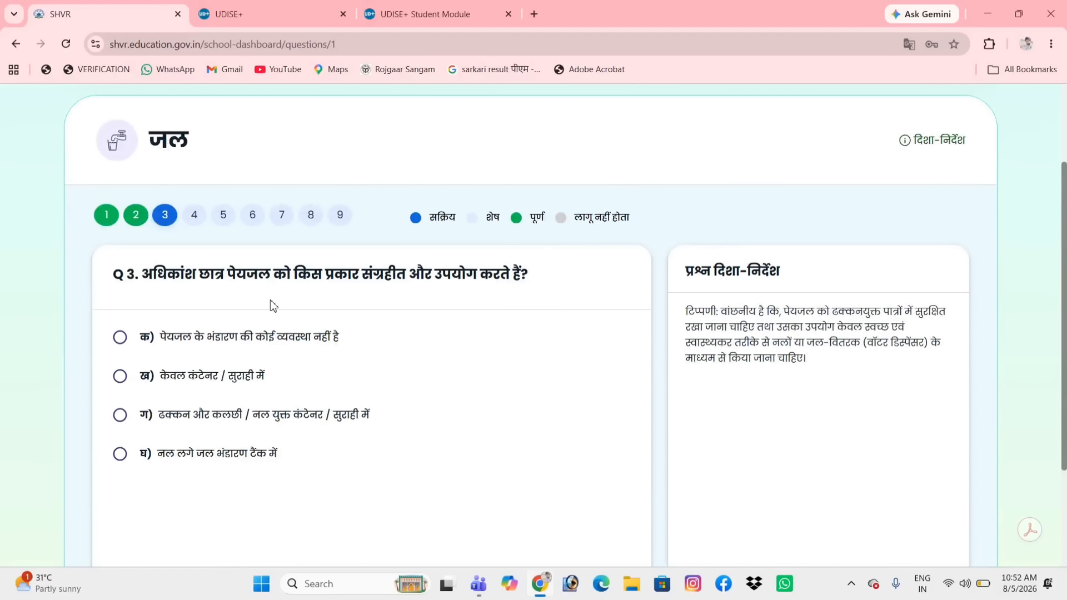
Answer जल question 3 on drinking water storage with ढक्कन और कलछी / नल युक्त कंटेनर / सुराही में
scroll(273, 305, "down", 3)
scroll(178, 249, "up", 2)
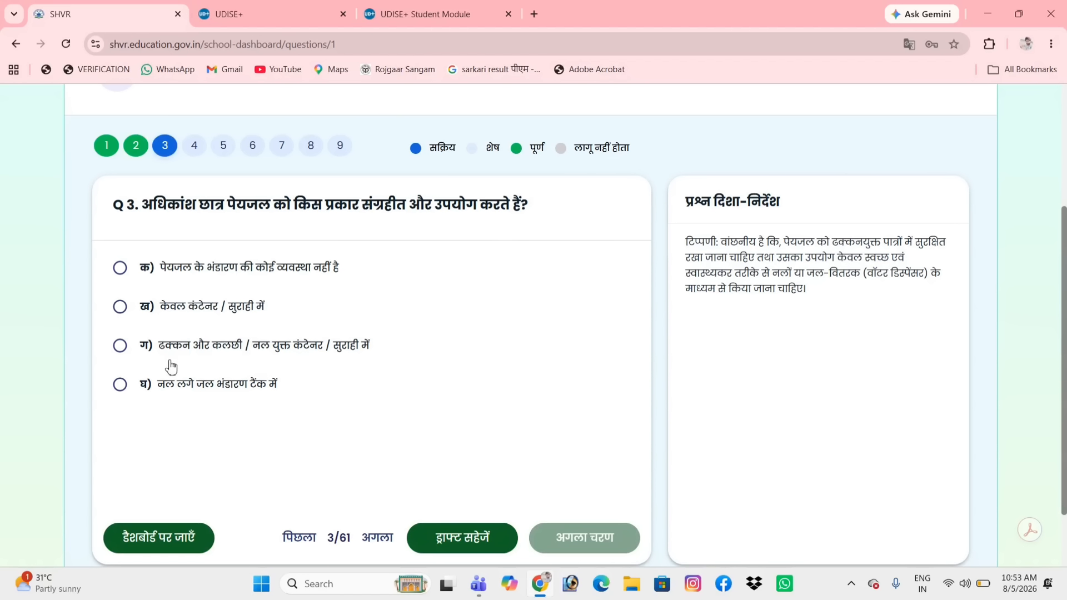
left_click(120, 346)
Answer जल question 4 on drinking water treatment with उबालना / क्लोरीन मिलाना / ब्लीचिंग पाउडर (क्लोरीनीकरण)
left_click(201, 149)
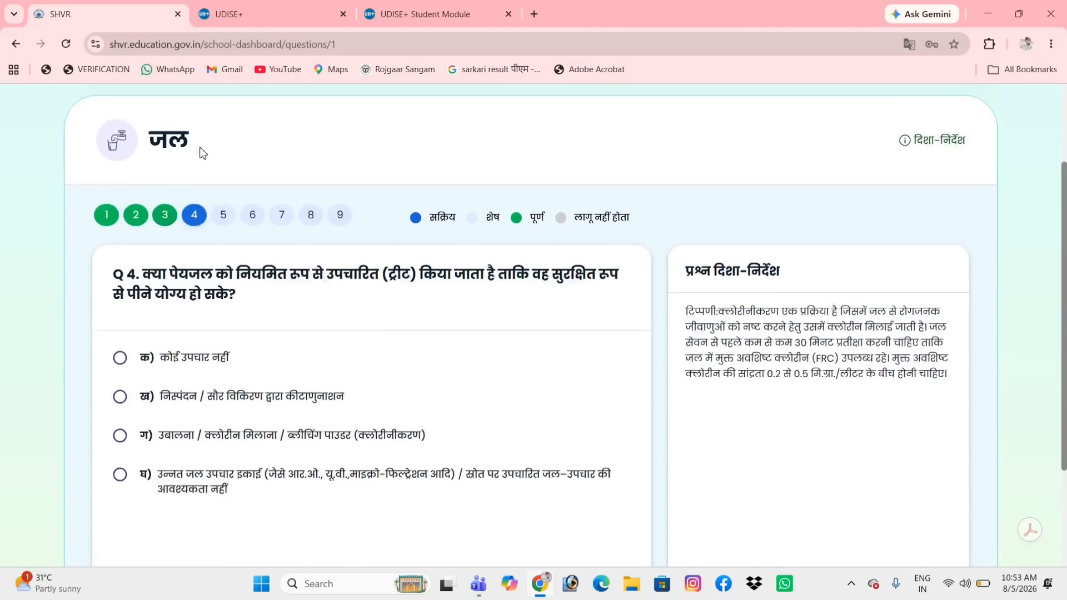
scroll(419, 341, "down", 2)
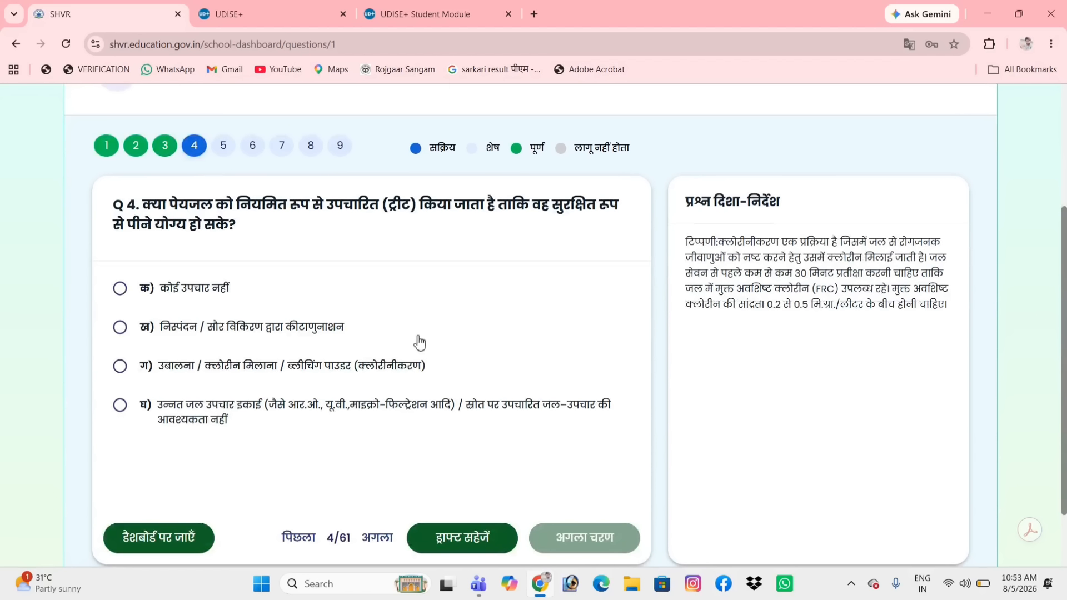
scroll(389, 339, "down", 1)
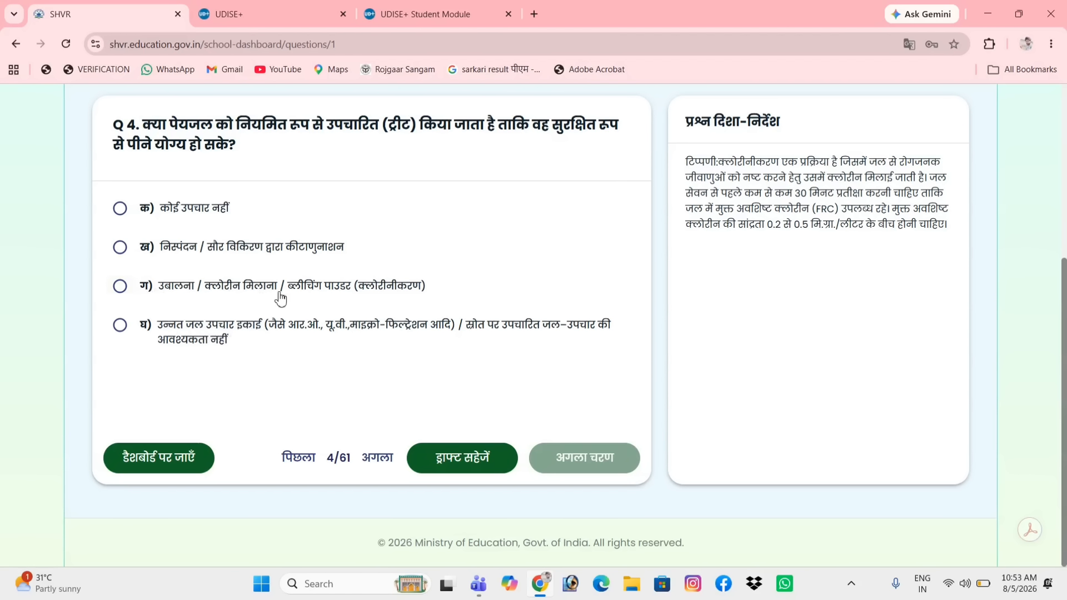
left_click(120, 286)
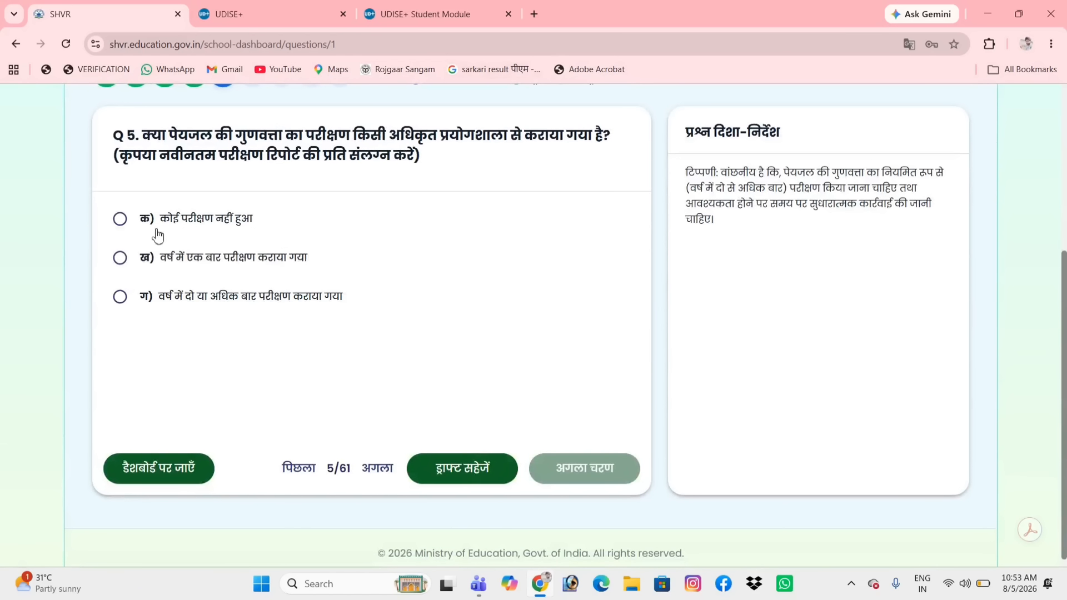
Answer जल question 5 on laboratory water testing with कोई परीक्षण नहीं हुआ, and enter 2 functional drinking water points for question 6
left_click(120, 219)
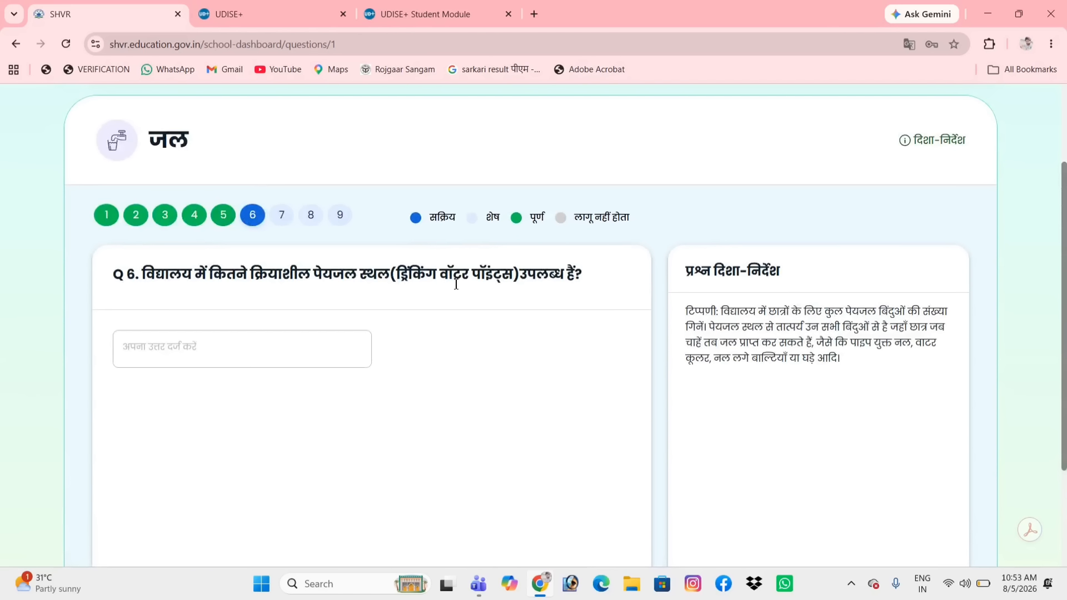
left_click(187, 359)
type("2")
Choose option ग, running tap water (रनिंग वॉटर), for both जल question 7 on toilets and question 8 on handwashing
left_click(283, 223)
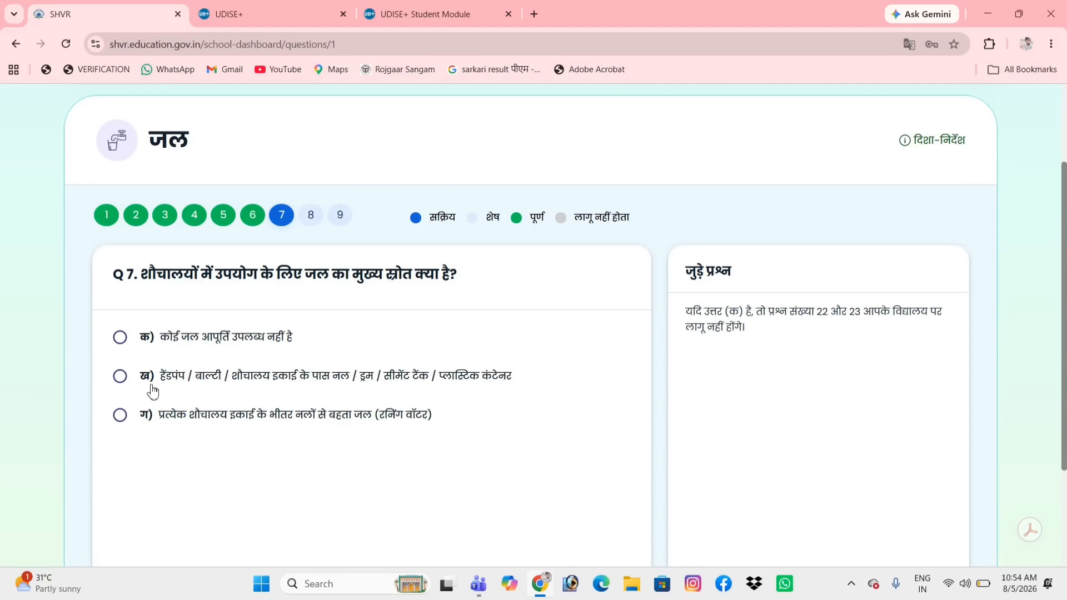
left_click(120, 415)
left_click(312, 216)
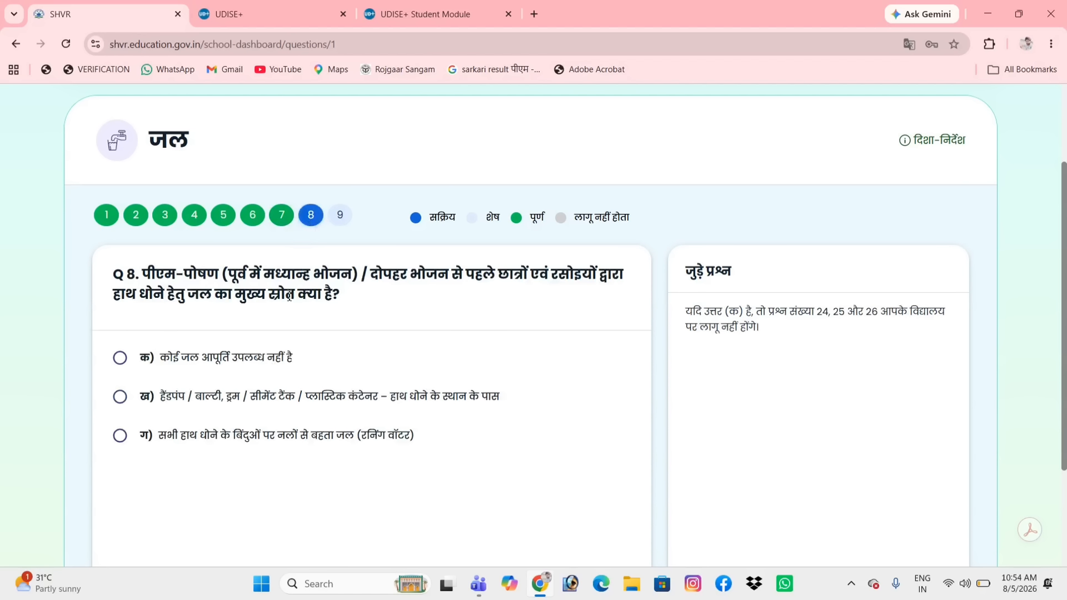
left_click(120, 437)
Answer हाँ to जल question 9 on rainwater harvesting, save the draft and return to the school dashboard
left_click(340, 215)
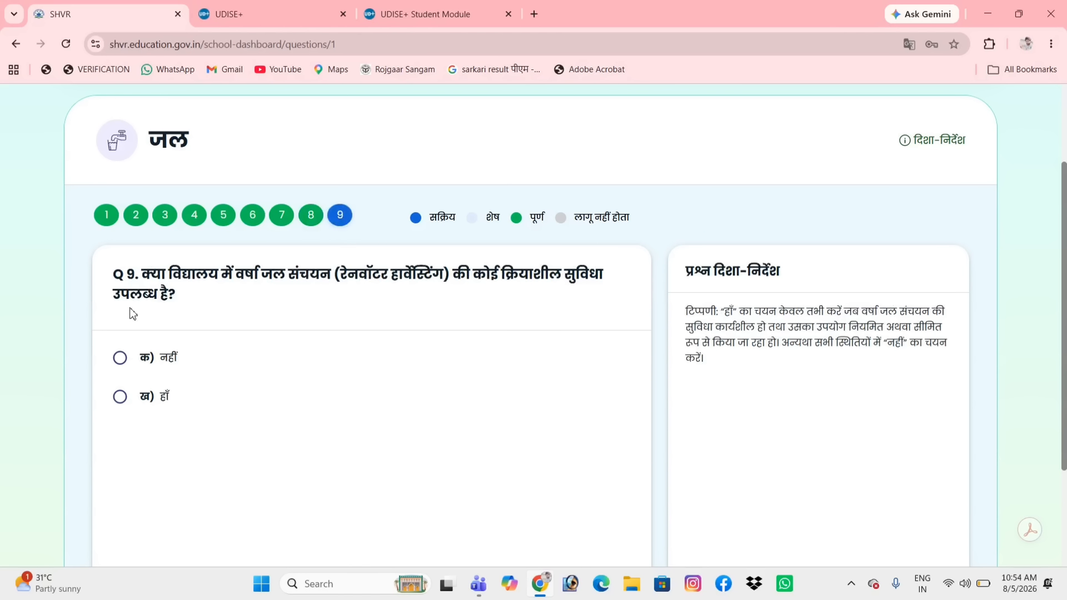
left_click(120, 396)
scroll(426, 356, "down", 3)
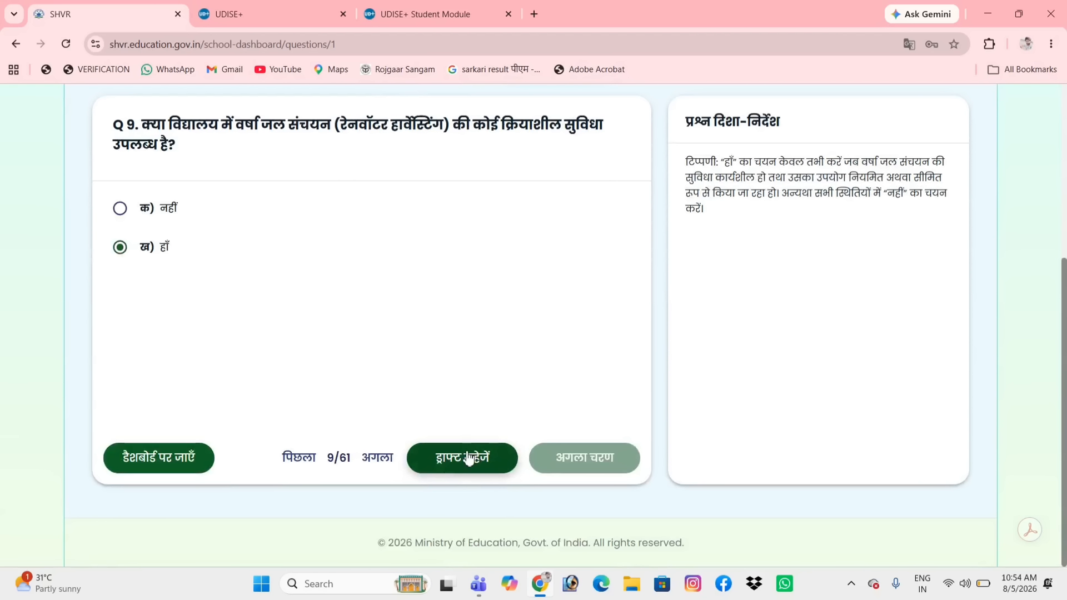
left_click(468, 459)
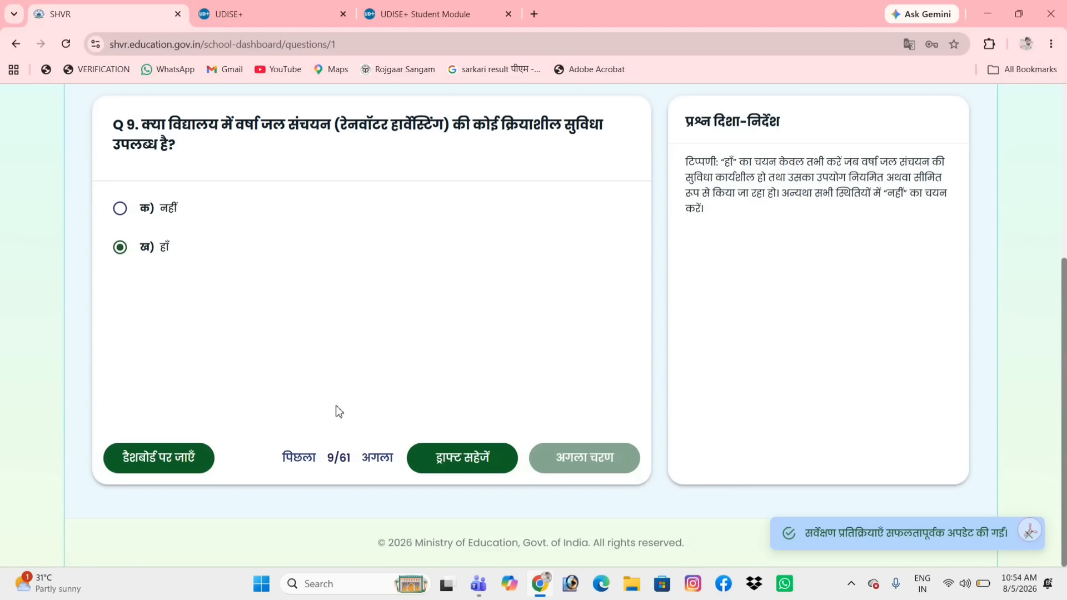
left_click(148, 465)
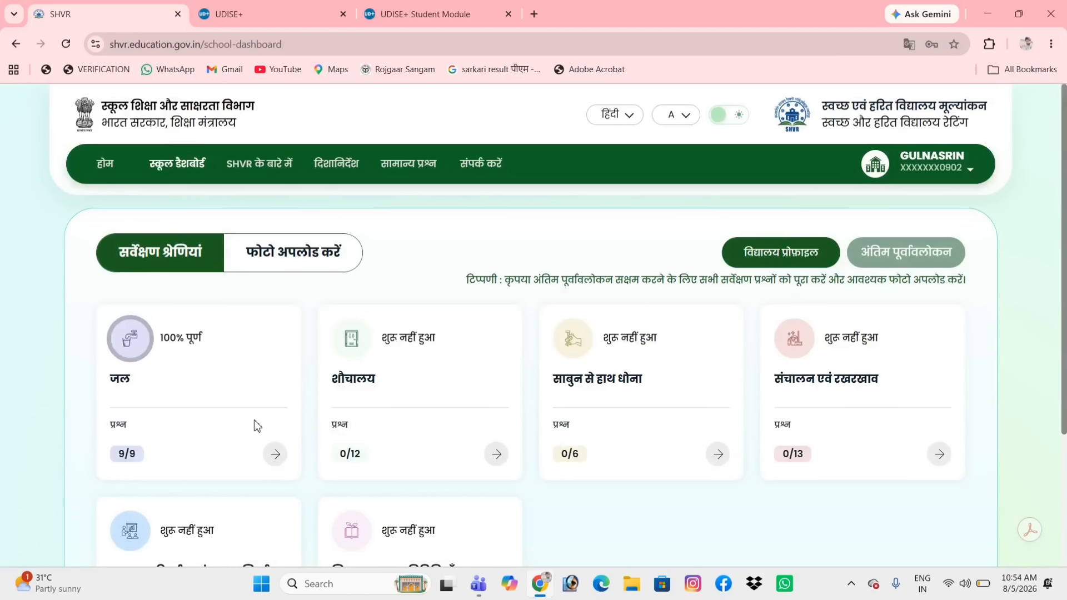
scroll(254, 419, "down", 3)
scroll(238, 400, "up", 3)
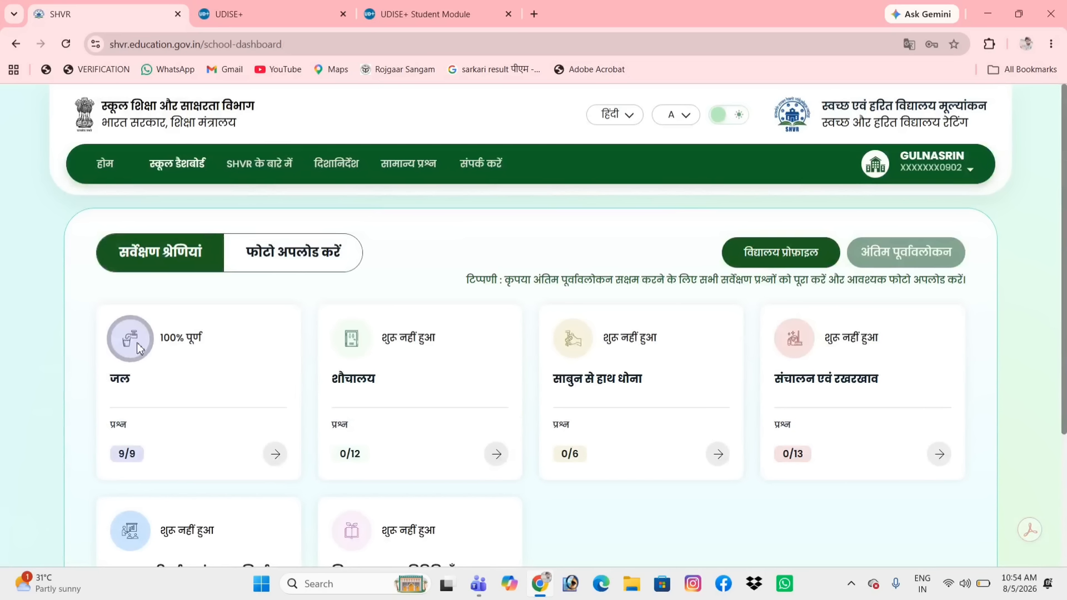
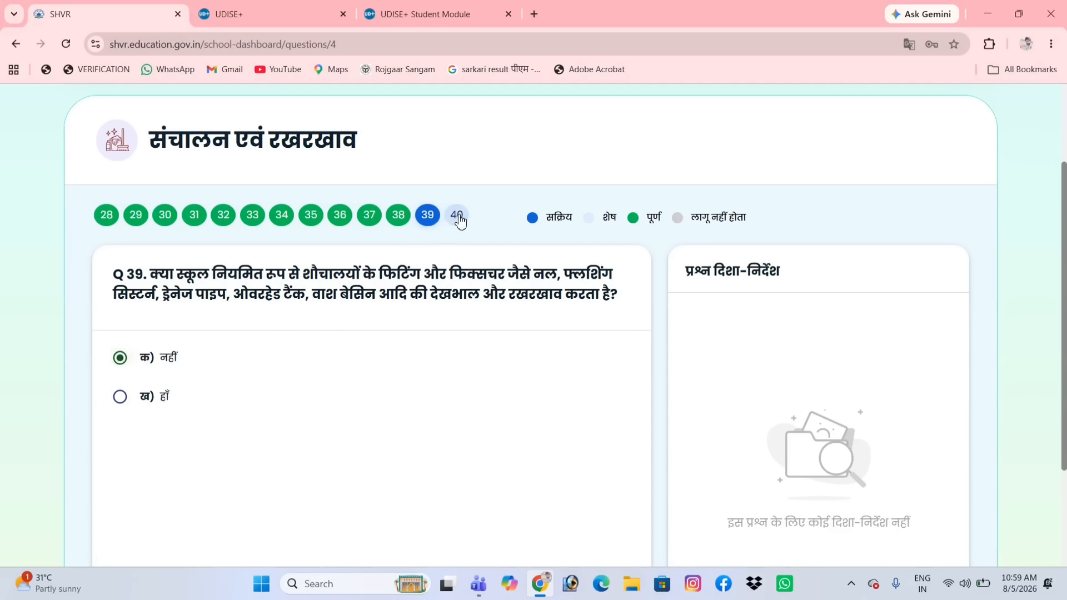
Answer हाँ to संचालन एवं रखरखाव question 40 on the school management committee, save the draft and return to the school dashboard
left_click(120, 398)
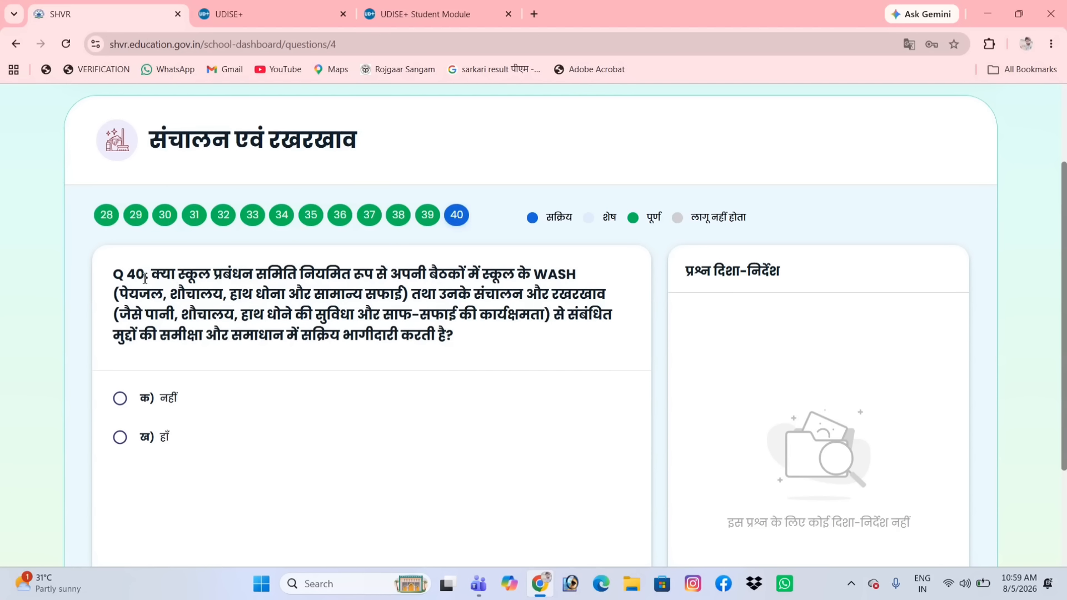
left_click(120, 437)
scroll(476, 306, "down", 2)
left_click(462, 468)
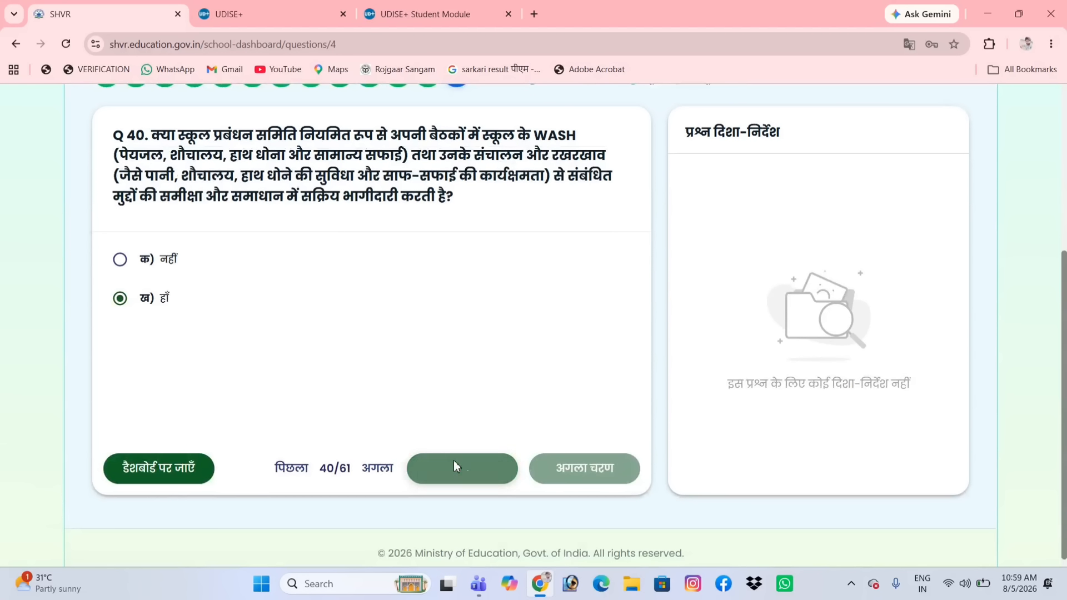
left_click(173, 470)
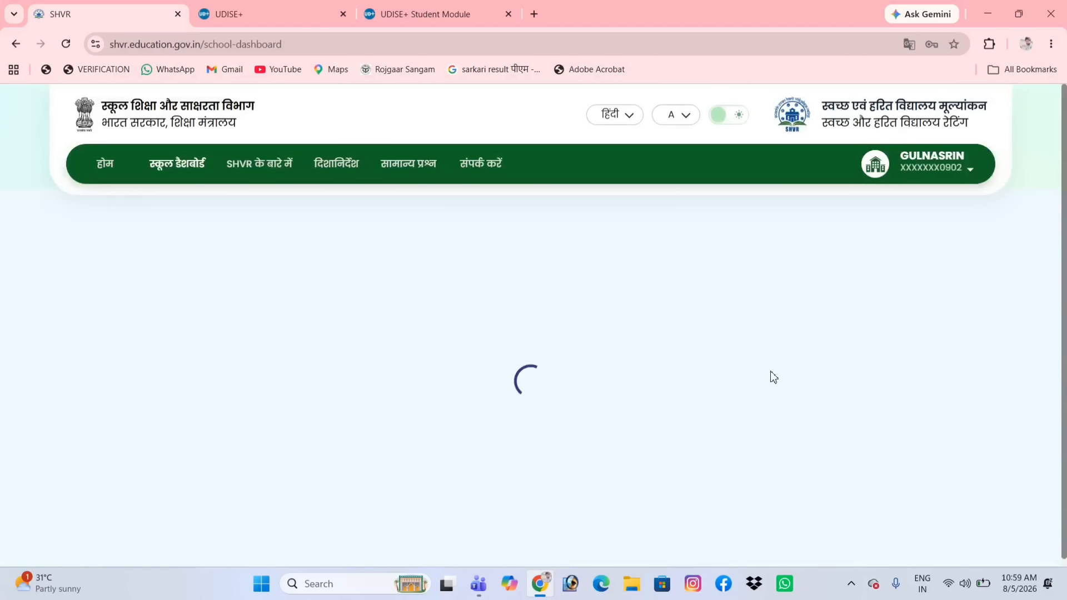
Open the व्यवहार परिवर्तन एवं क्षमता निर्माण category and answer question 41 with नहीं and question 42 with हाँ
scroll(265, 423, "down", 3)
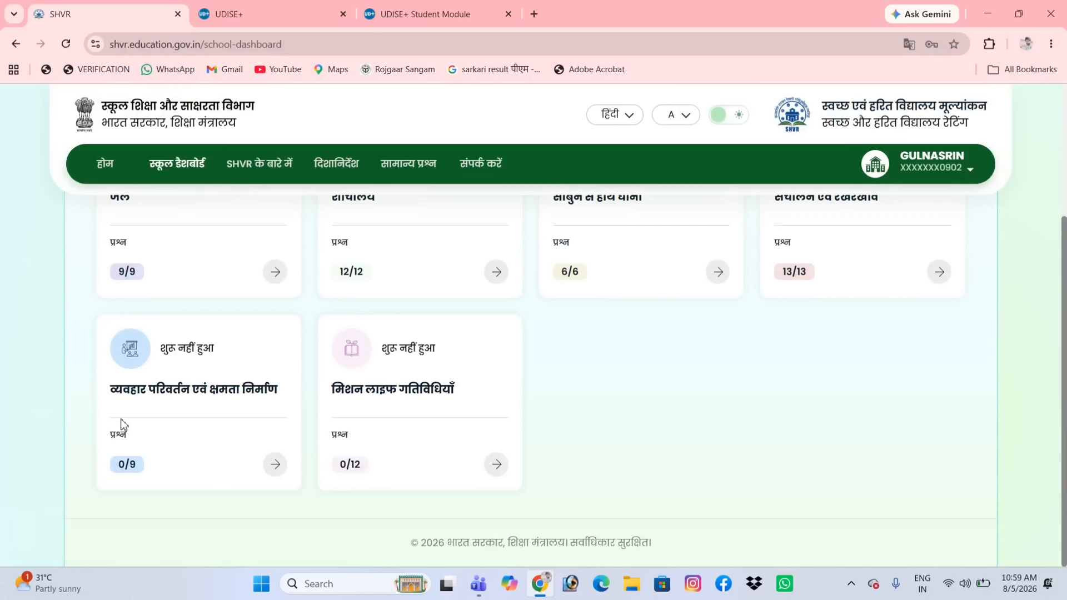
left_click(275, 464)
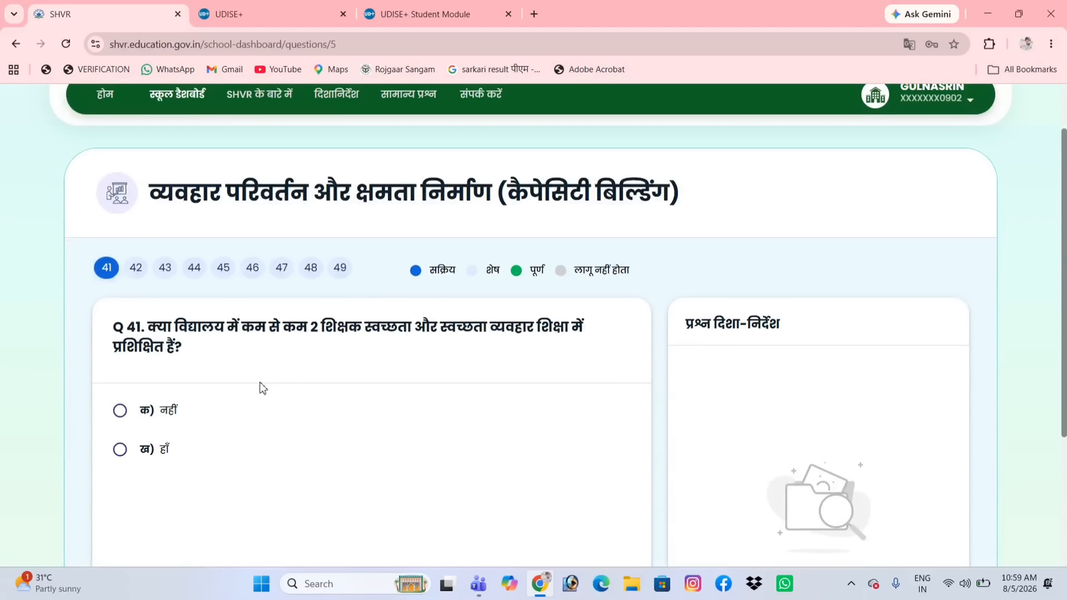
left_click(122, 407)
left_click(136, 268)
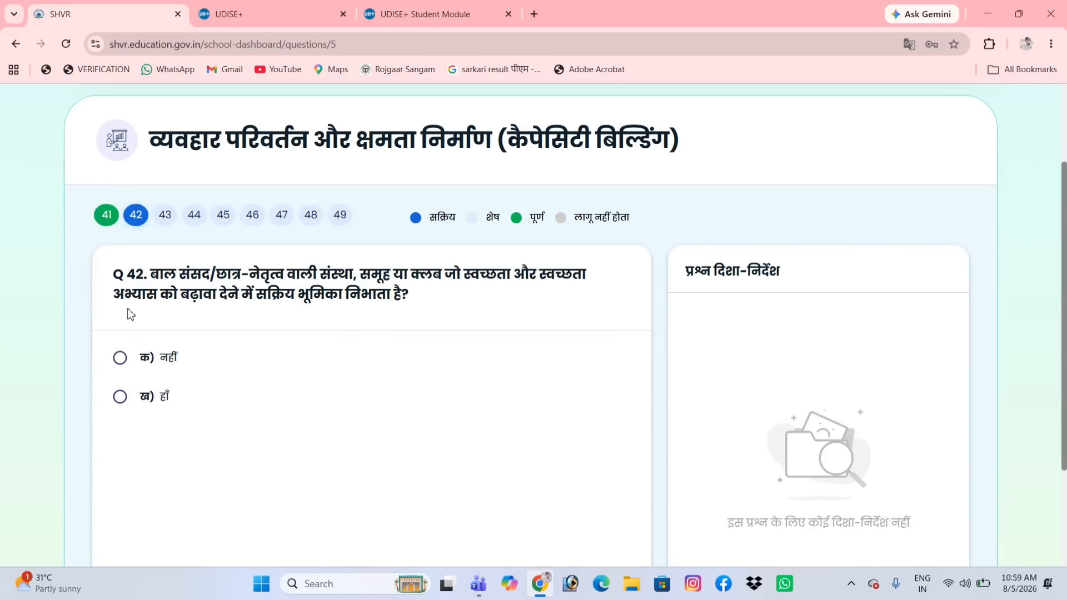
left_click(120, 396)
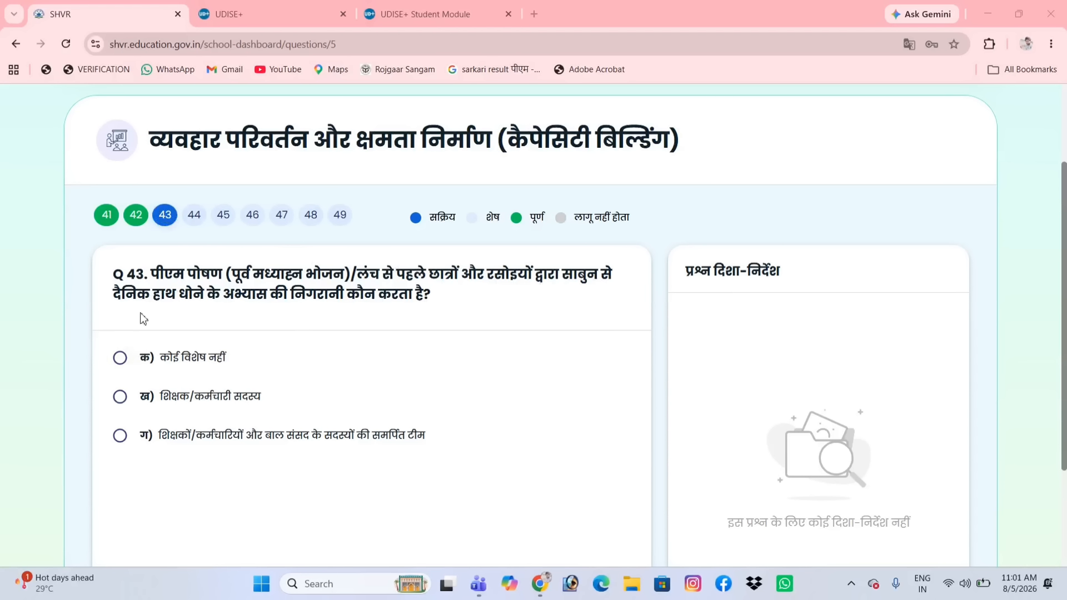
Choose option ग, the dedicated team of teachers/staff and बाल संसद members, for question 43 and हाँ – साप्ताहिक for question 44
left_click(129, 434)
left_click(192, 221)
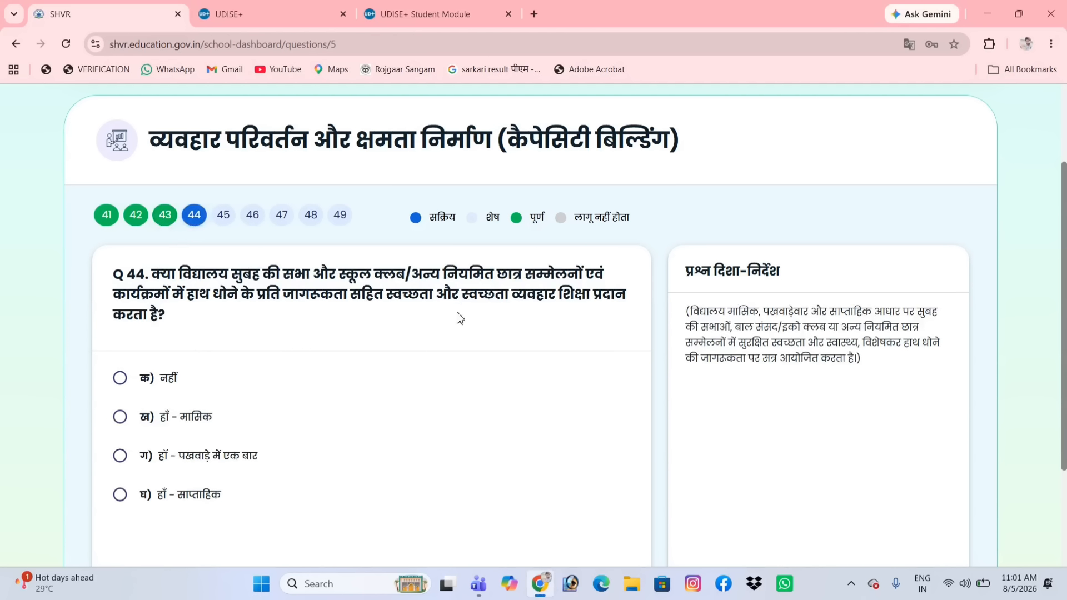
scroll(336, 368, "down", 2)
left_click(118, 426)
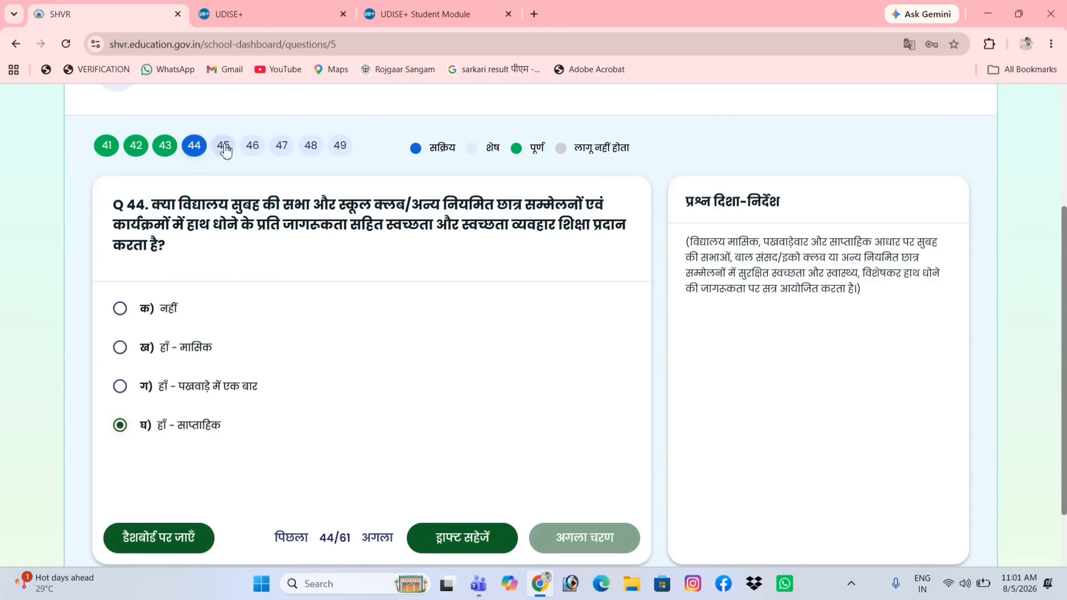
Answer questions 45 to 48, choosing हाँ – त्रैमासिक आधार पर for question 46 on cultural programmes and question 48 on guest lectures
left_click(121, 437)
left_click(120, 475)
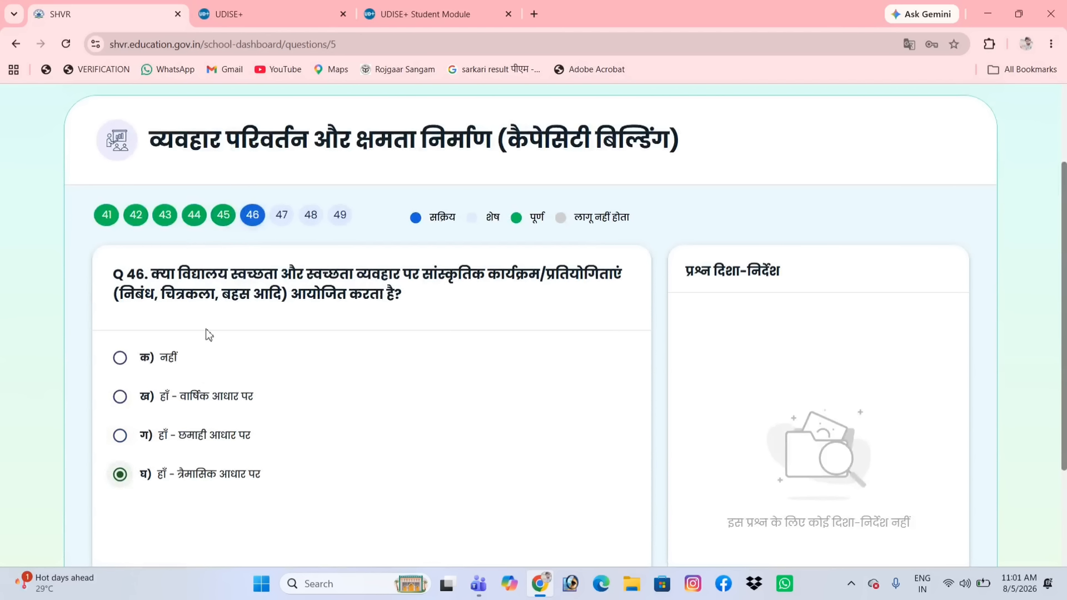
left_click(119, 396)
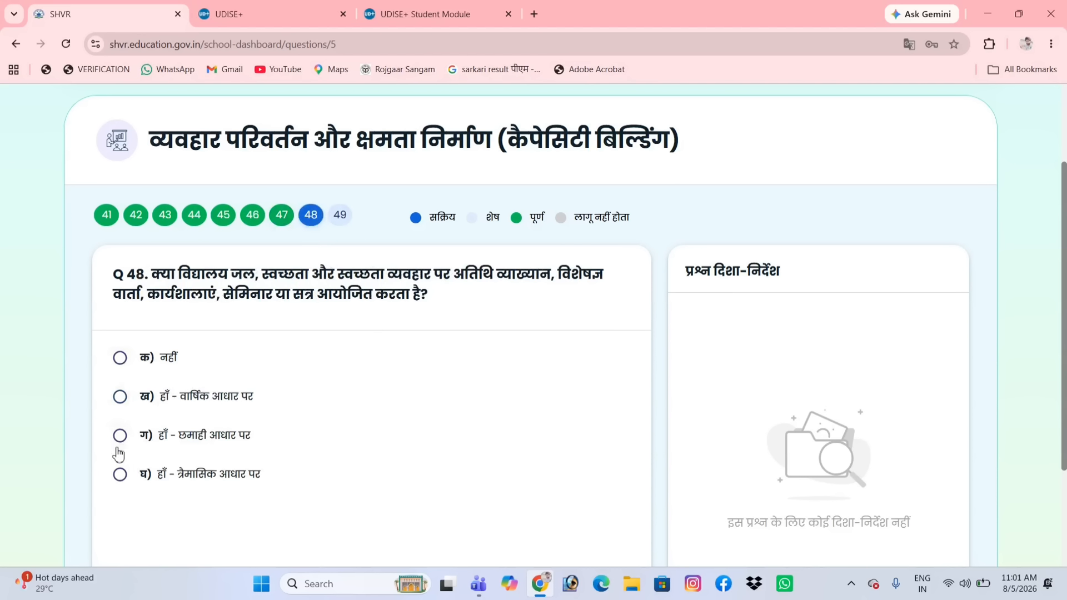
left_click(120, 474)
Answer हाँ to question 49 on the cleanliness monitoring system, save the draft and return to the school dashboard
left_click(341, 216)
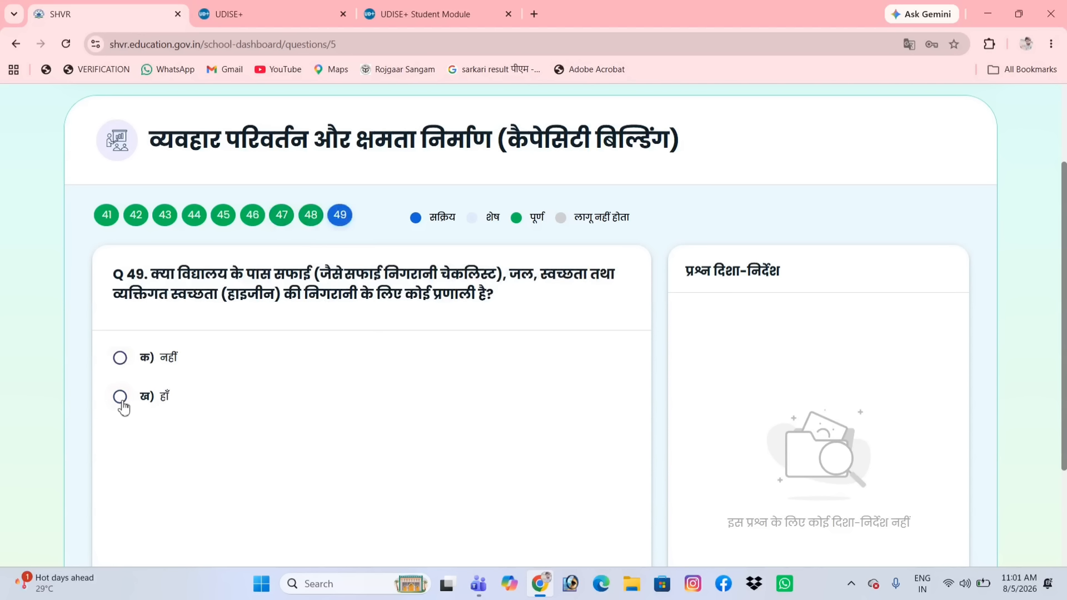
left_click(120, 397)
scroll(359, 383, "down", 2)
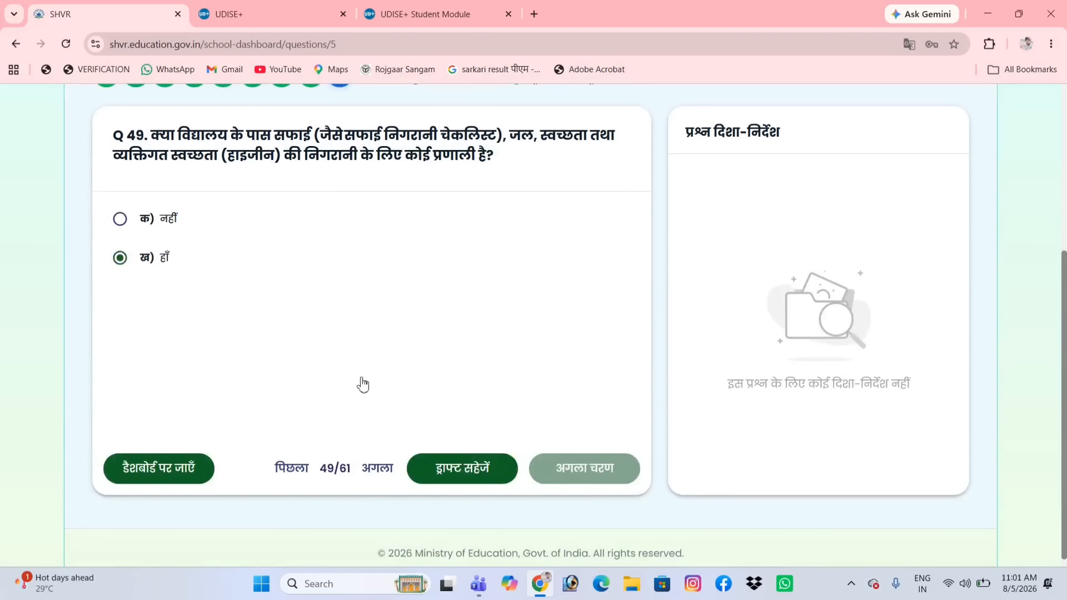
left_click(471, 481)
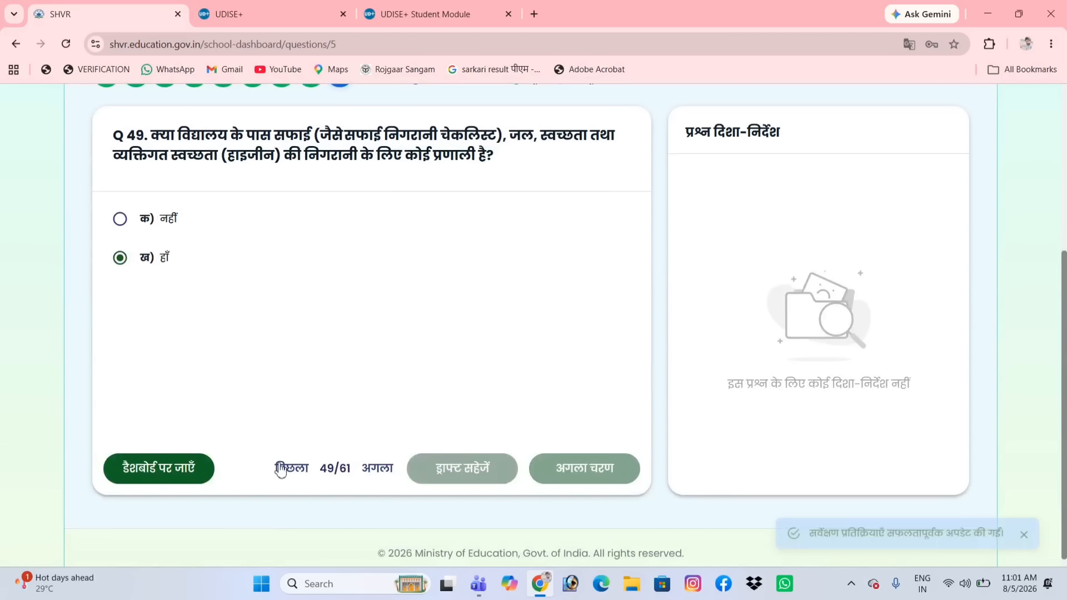
left_click(172, 471)
Open the मिशन लाइफ गतिविधियाँ category and answer question 50 with option ग, a functional student-led group such as an eco club
scroll(461, 431, "down", 3)
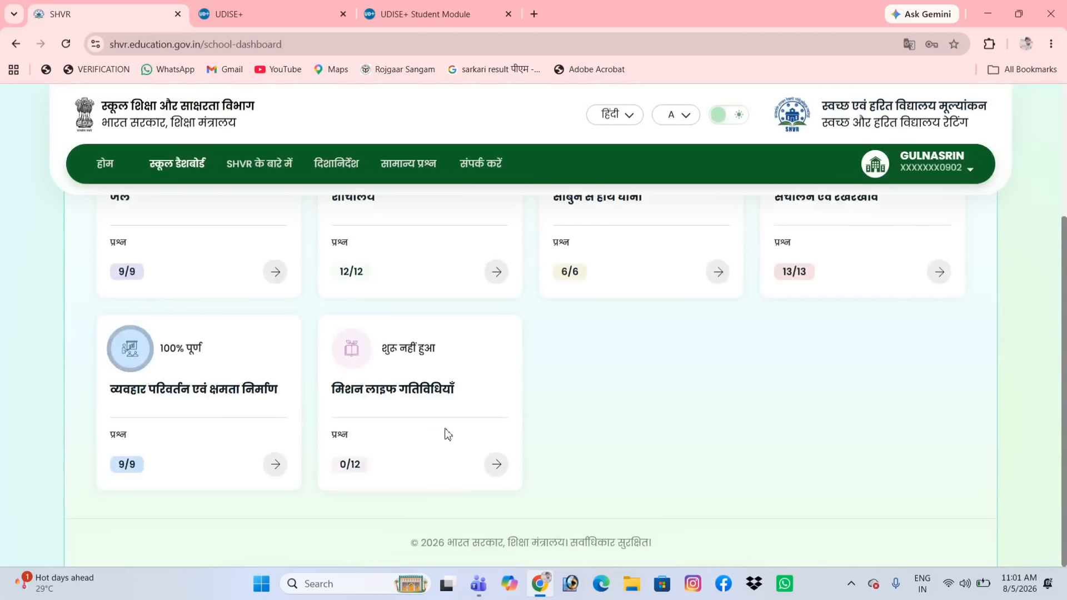
left_click(496, 464)
scroll(234, 310, "down", 1)
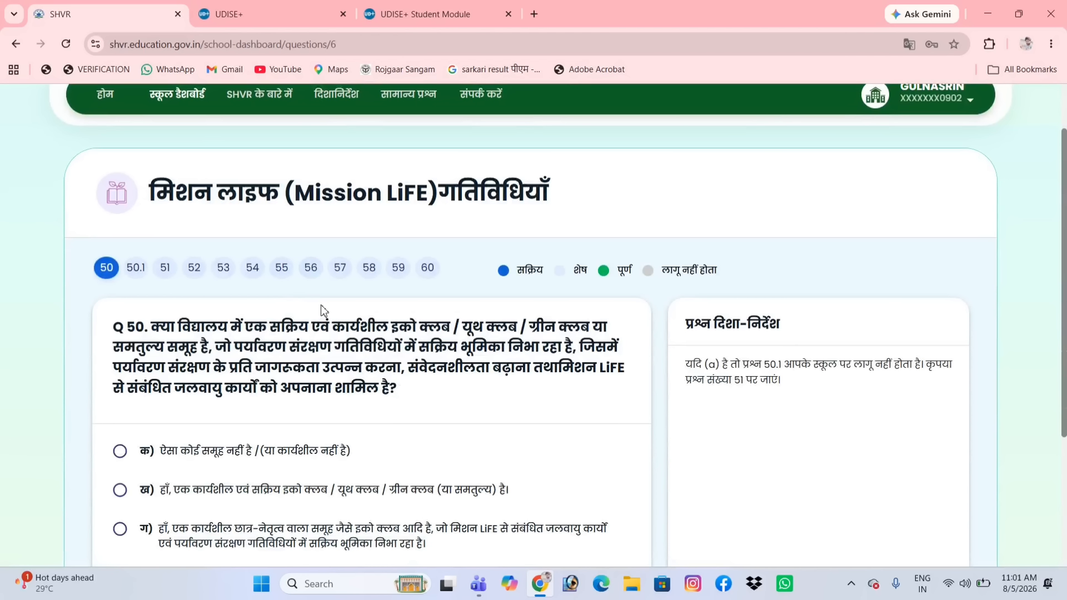
scroll(211, 318, "down", 1)
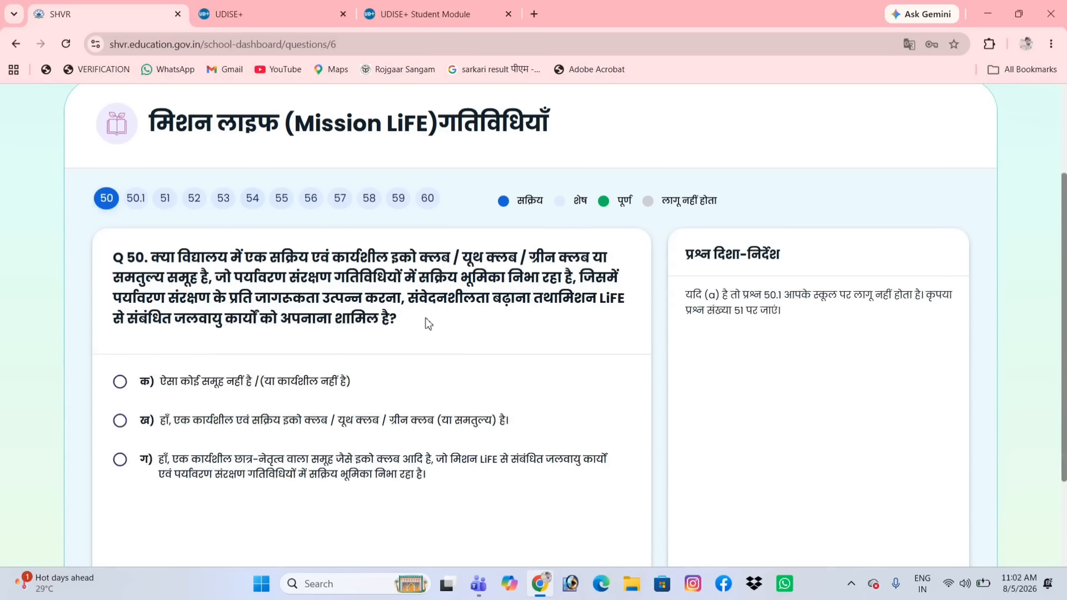
left_click(120, 459)
Choose option ग, proof of at least 1 Mission LiFE activity, for question 50.1 and नहीं for question 51 on the 5 R principles
scroll(176, 318, "down", 2)
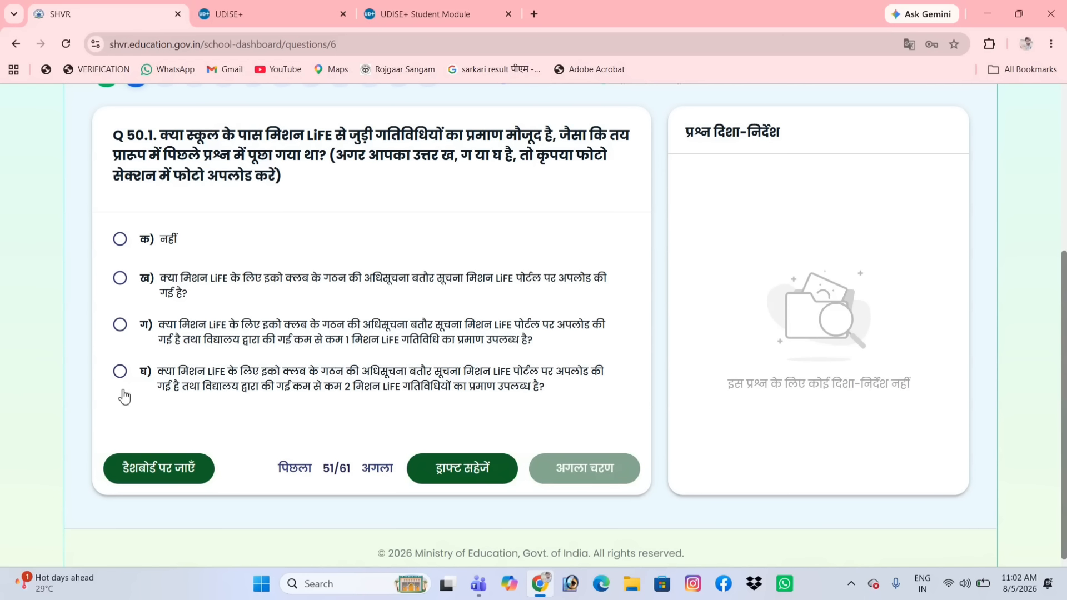
left_click(120, 326)
scroll(417, 421, "up", 2)
left_click(165, 216)
left_click(120, 379)
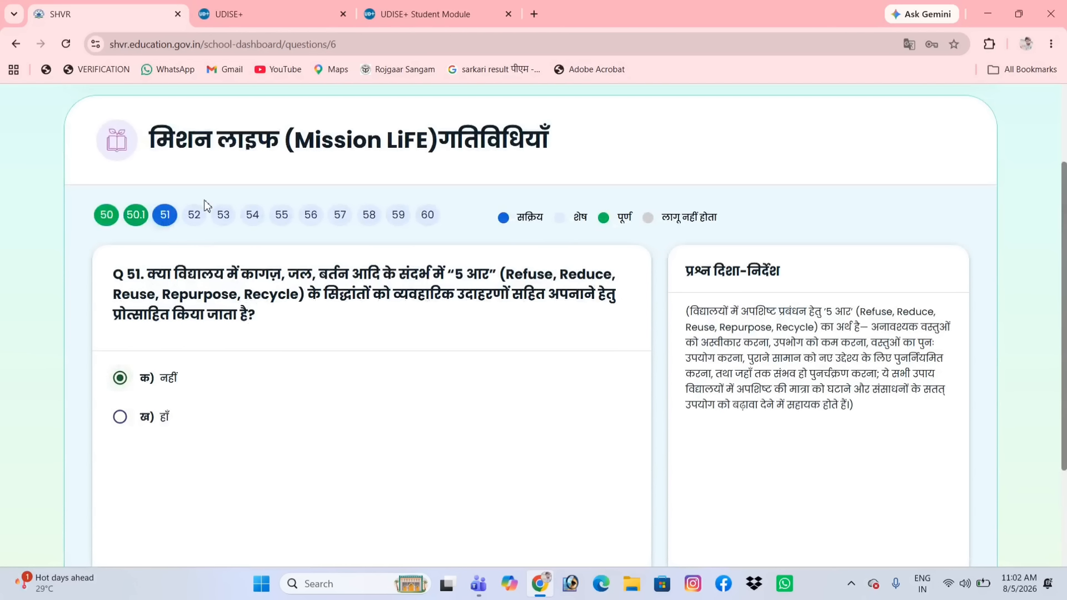
Answer questions 52 to 54, choosing हाँ for question 53 on traditional conservation practices and नहीं for question 54 on LED lights
left_click(195, 215)
left_click(120, 337)
left_click(223, 215)
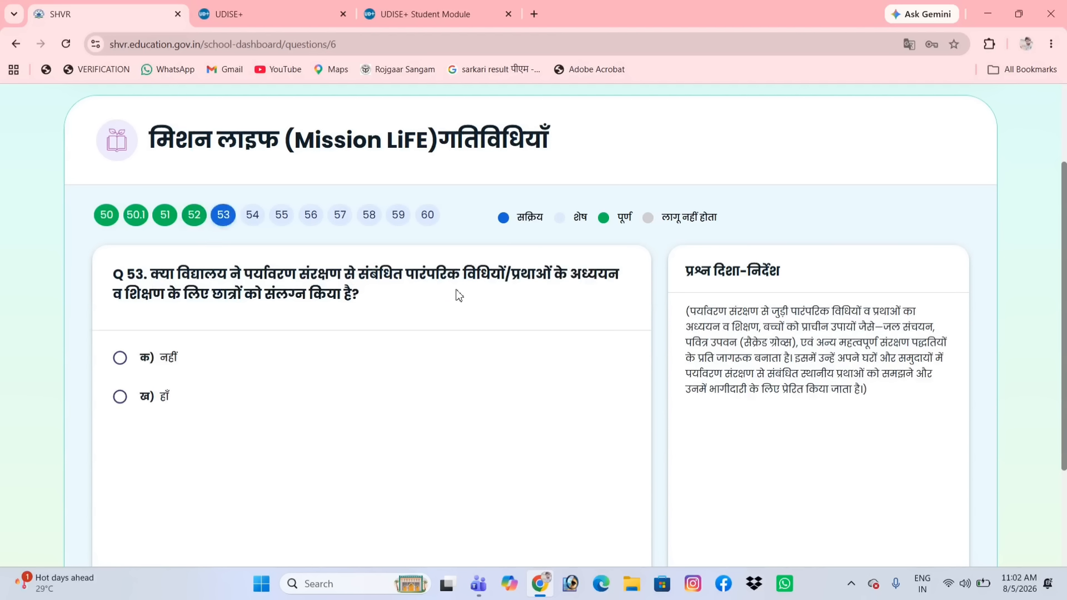
left_click(121, 395)
left_click(253, 215)
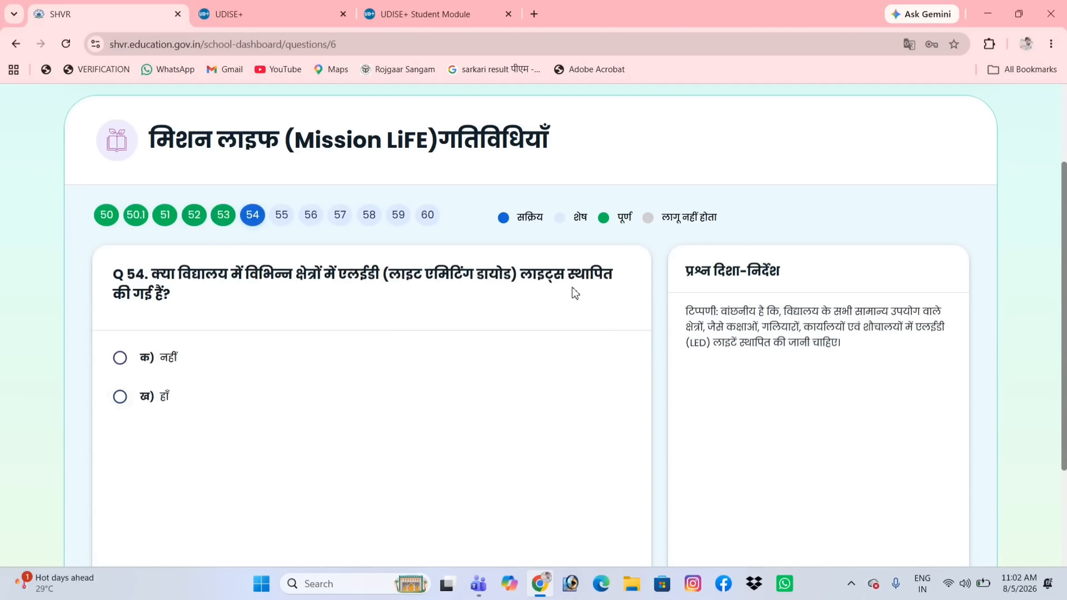
left_click(120, 357)
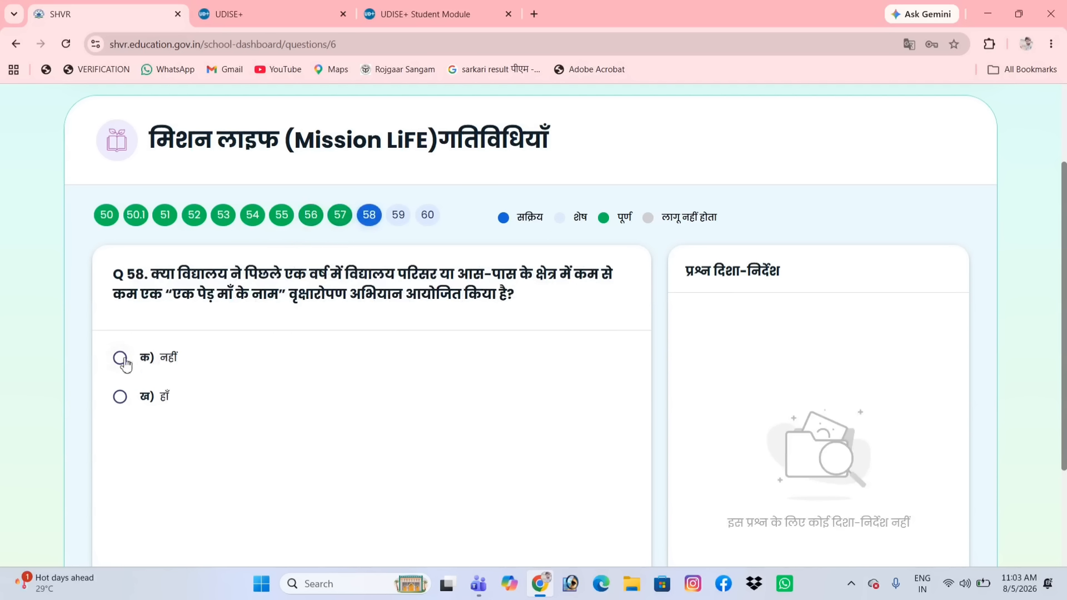
Answer हाँ to question 58 on the “एक पेड़ माँ के नाम” plantation drive and नहीं to question 59 on banning single-use plastic
left_click(120, 396)
left_click(399, 216)
left_click(120, 378)
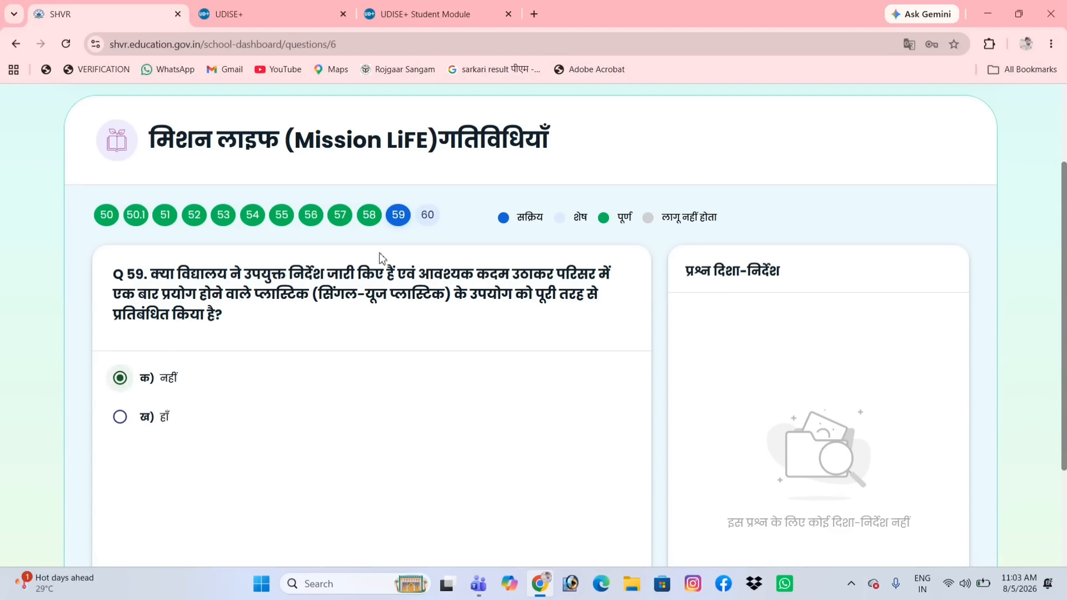
Answer नहीं to question 60 on water-efficient equipment, save the draft and return to the school dashboard
left_click(427, 215)
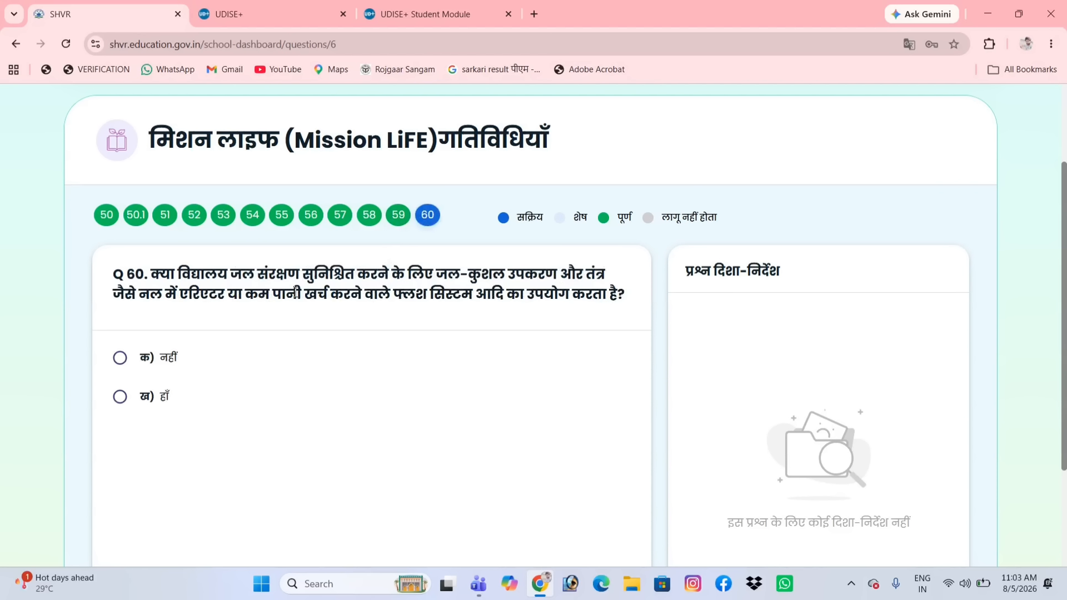
left_click(117, 361)
scroll(426, 350, "down", 3)
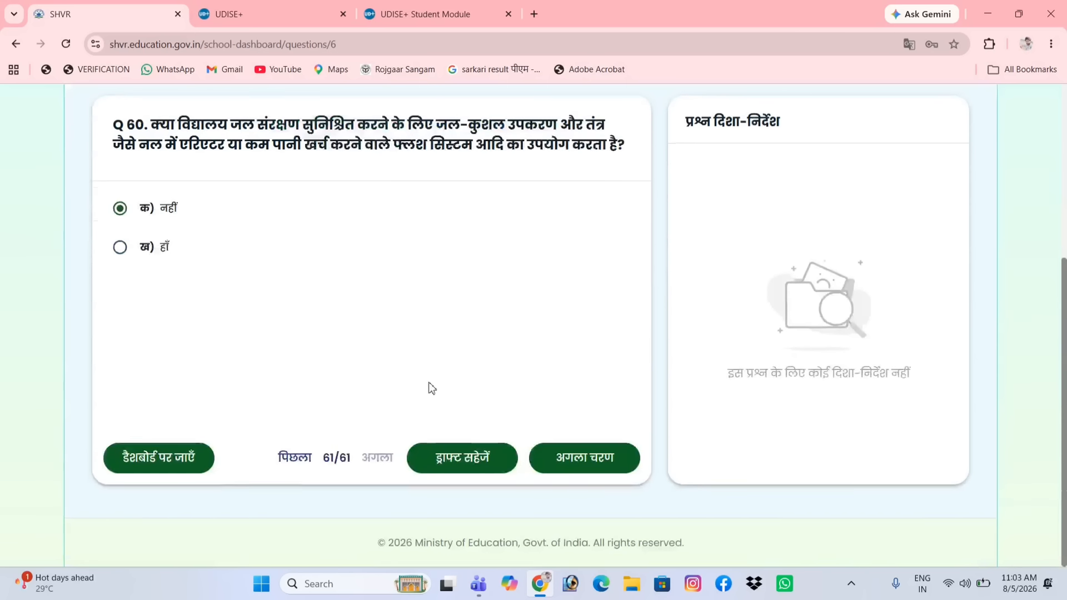
left_click(468, 468)
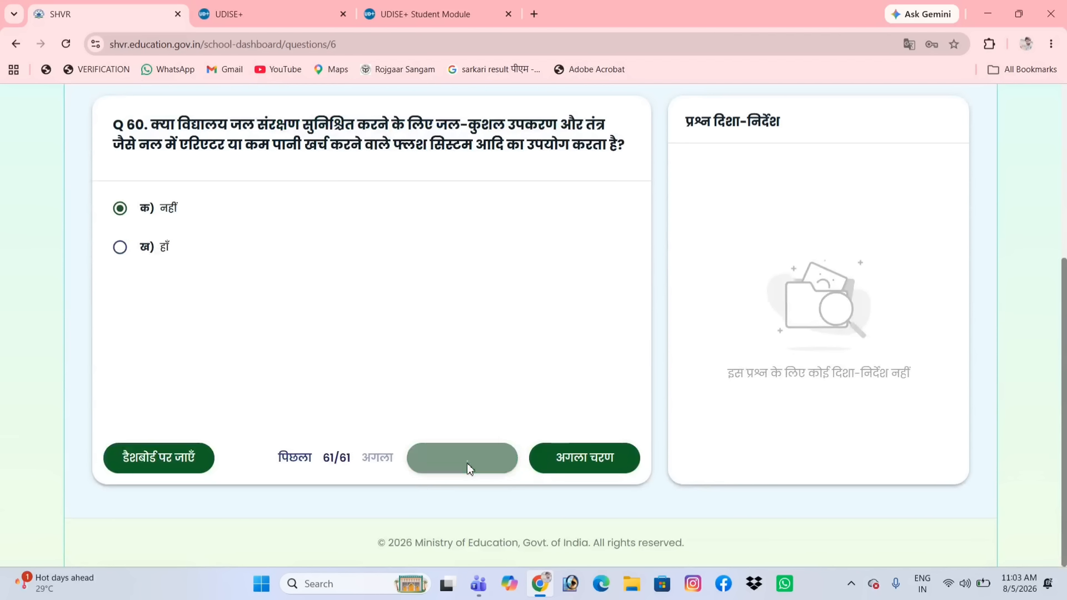
left_click(170, 459)
Check the completion of all six survey categories on the dashboard and open the photo upload section (फोटो अपलोड करें)
scroll(439, 441, "down", 4)
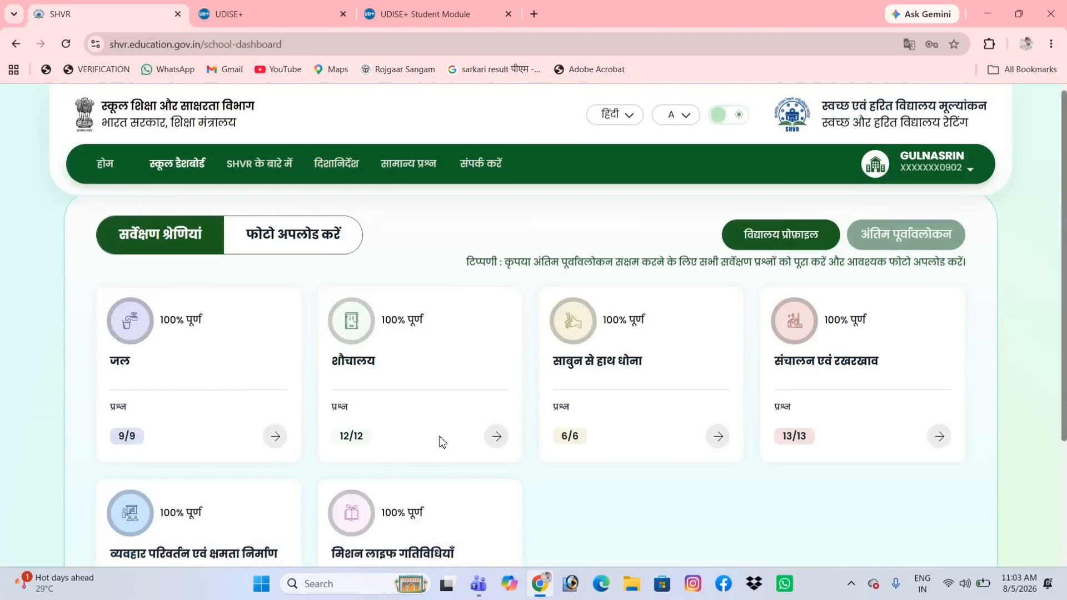
scroll(351, 407, "up", 4)
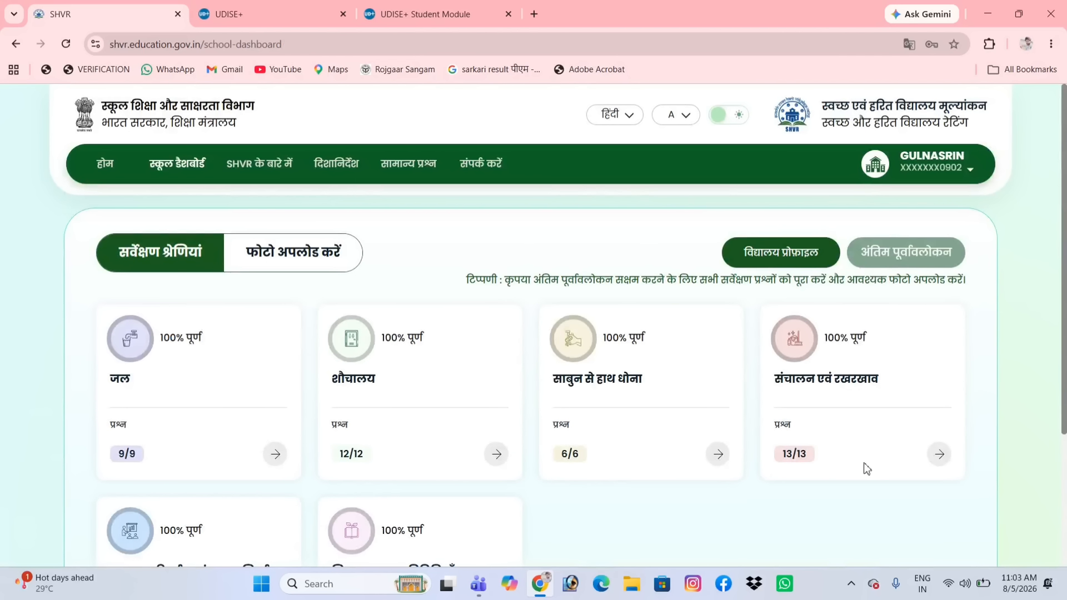
scroll(865, 467, "down", 4)
scroll(722, 450, "up", 4)
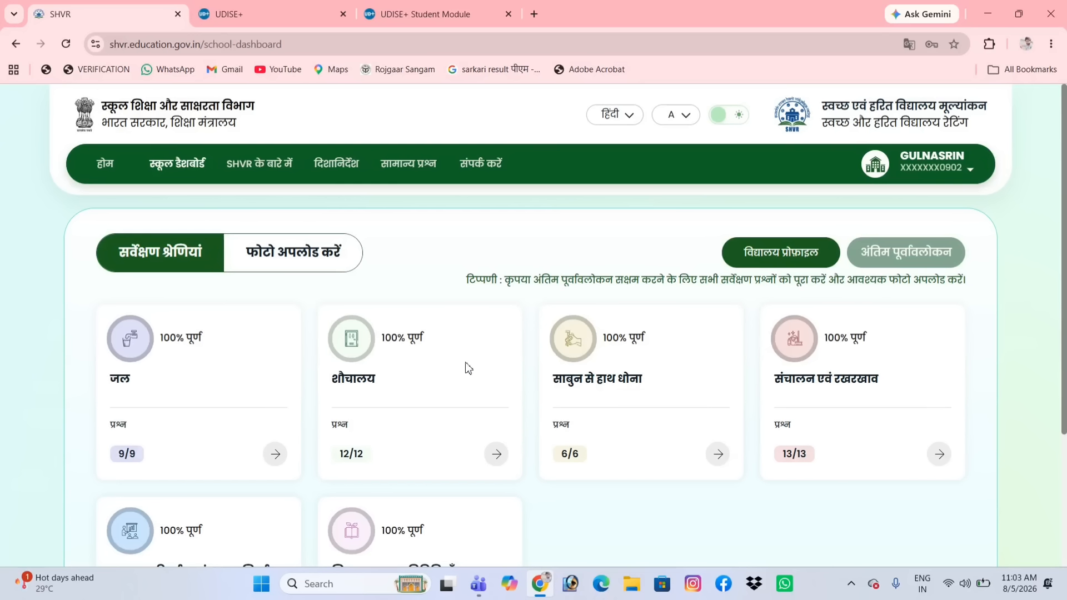
left_click(285, 267)
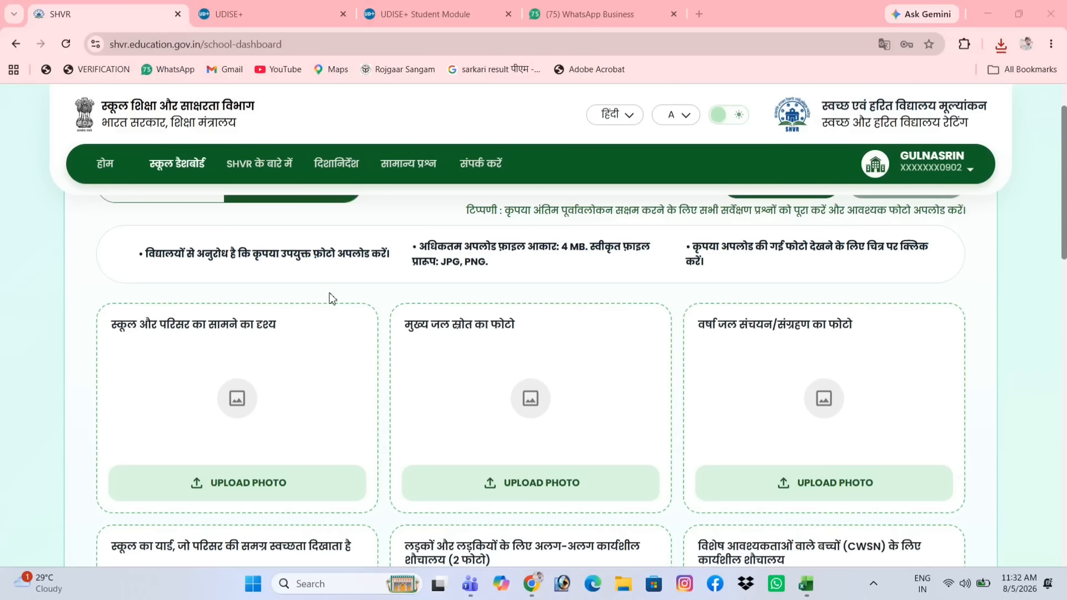
Examine the photo upload rules and every photo category, from the school's front view to the Mission LiFE activity screenshots
scroll(290, 292, "up", 2)
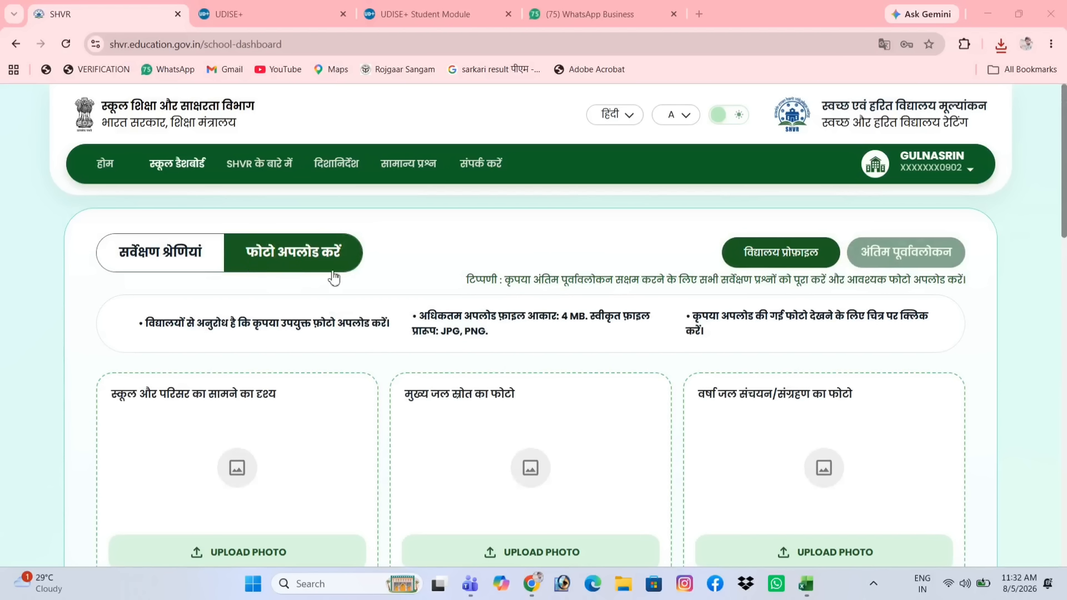
scroll(357, 283, "down", 2)
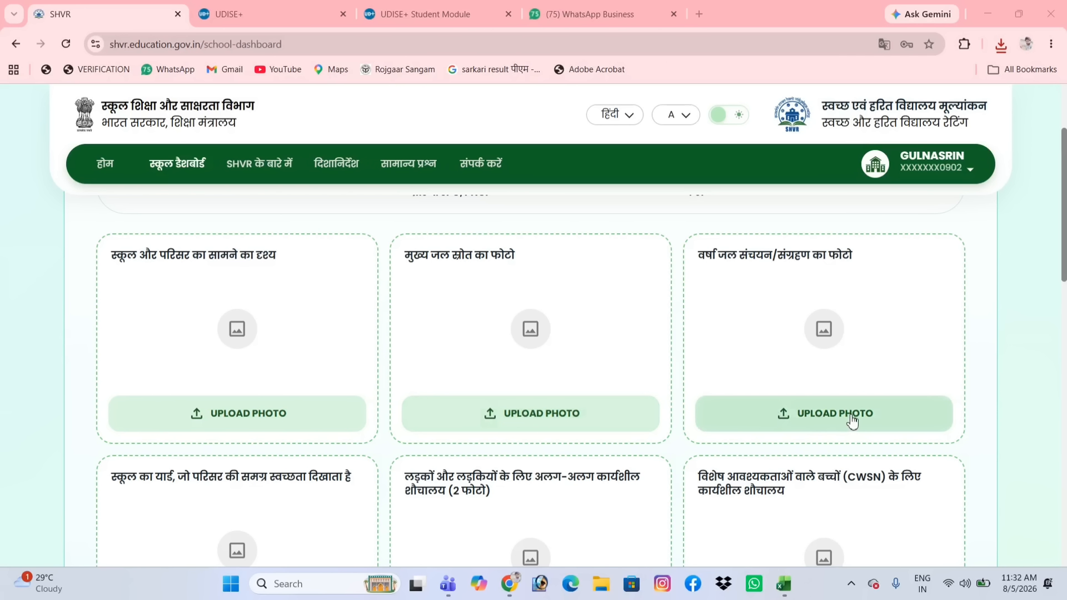
scroll(780, 400, "down", 2)
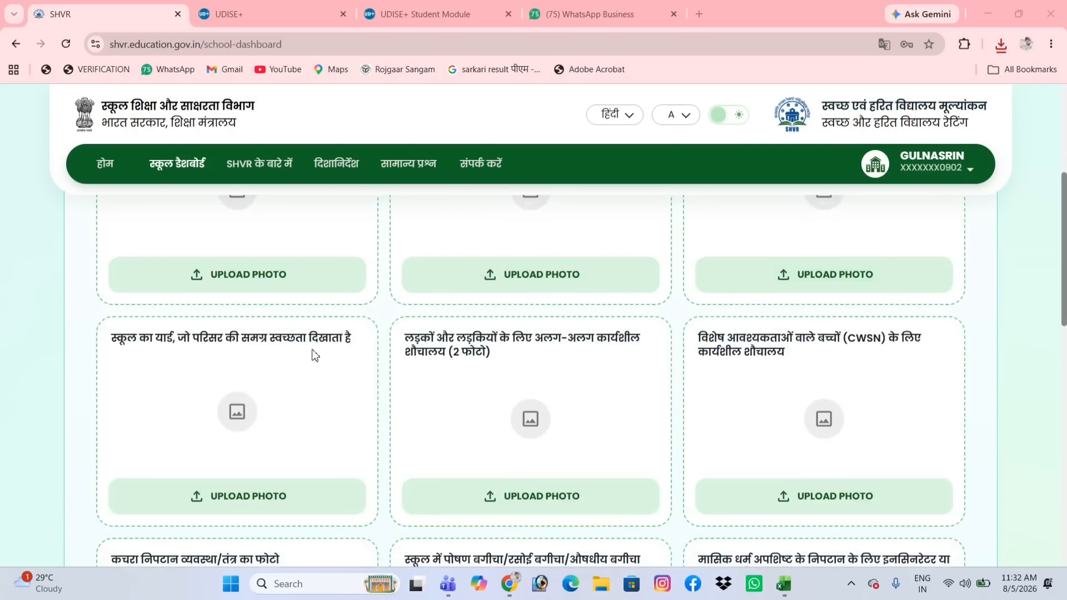
scroll(312, 355, "down", 1)
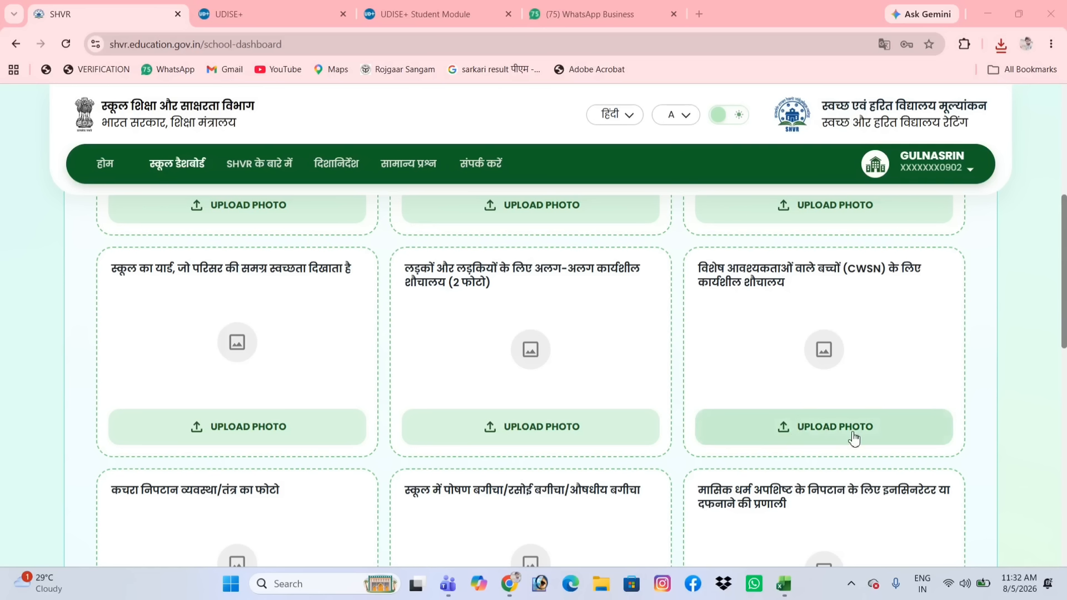
scroll(847, 414, "down", 4)
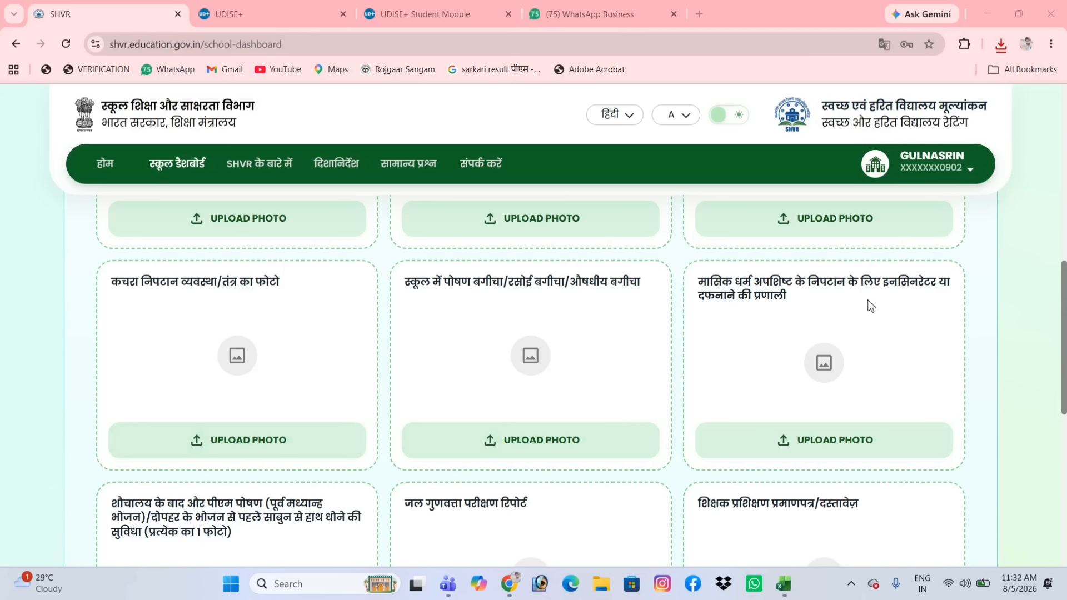
scroll(871, 448, "down", 3)
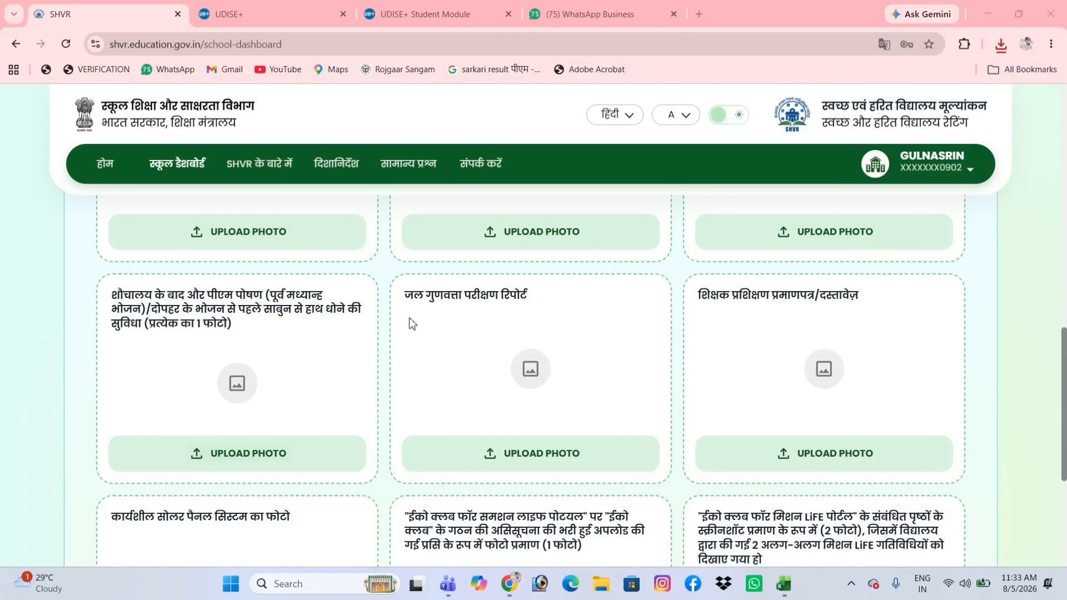
scroll(667, 417, "down", 1)
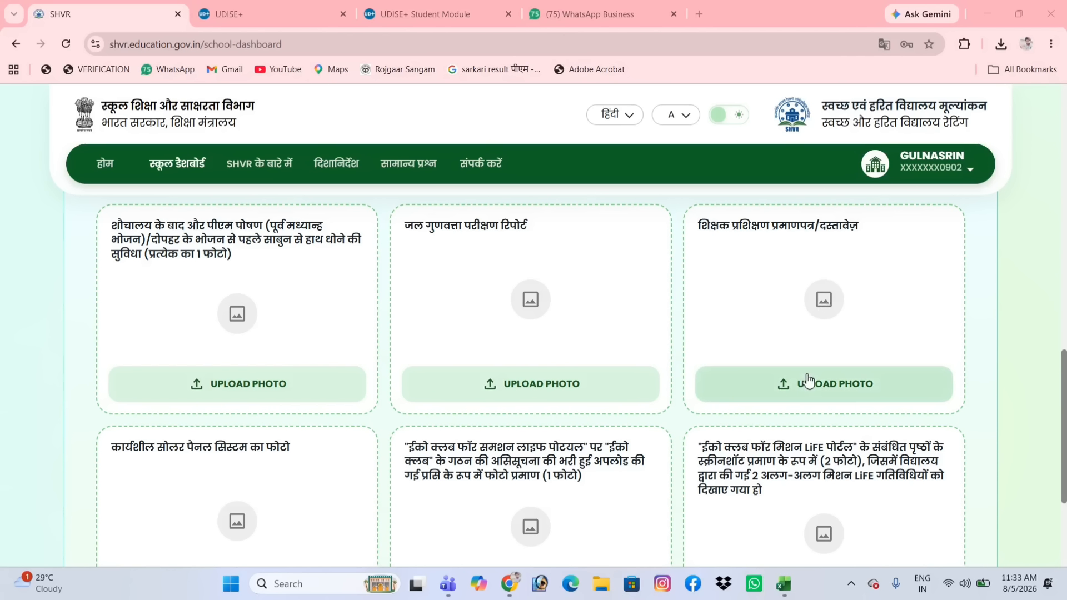
scroll(303, 400, "down", 2)
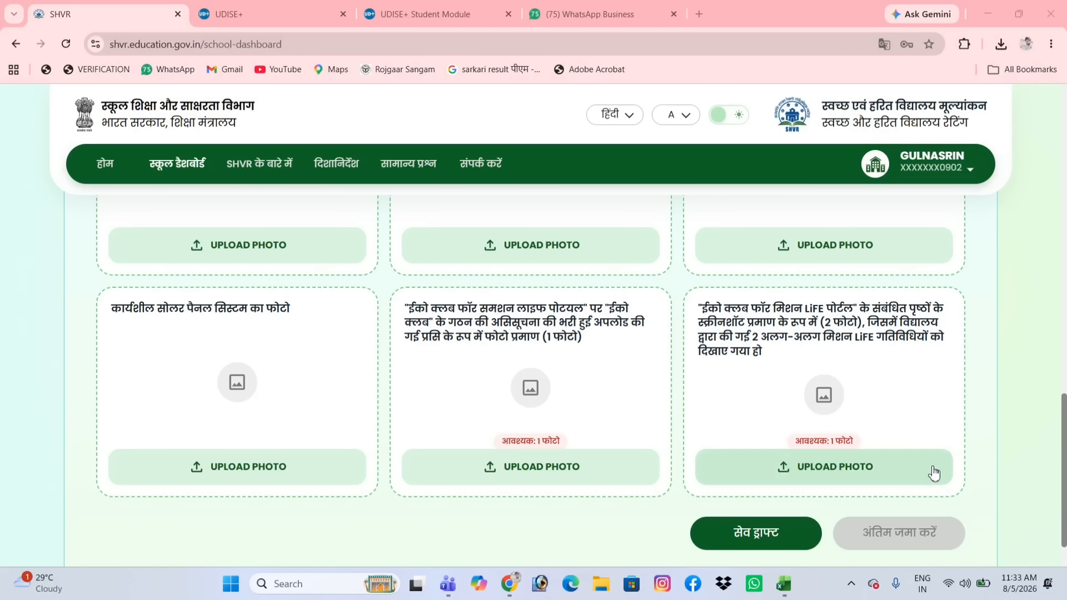
scroll(436, 473, "up", 3)
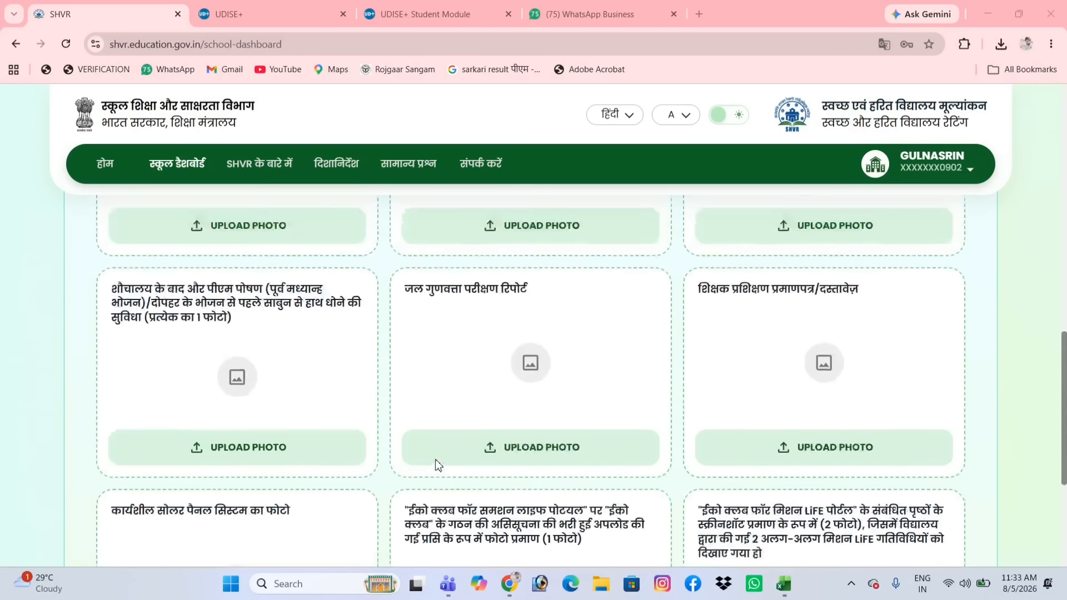
scroll(435, 465, "up", 5)
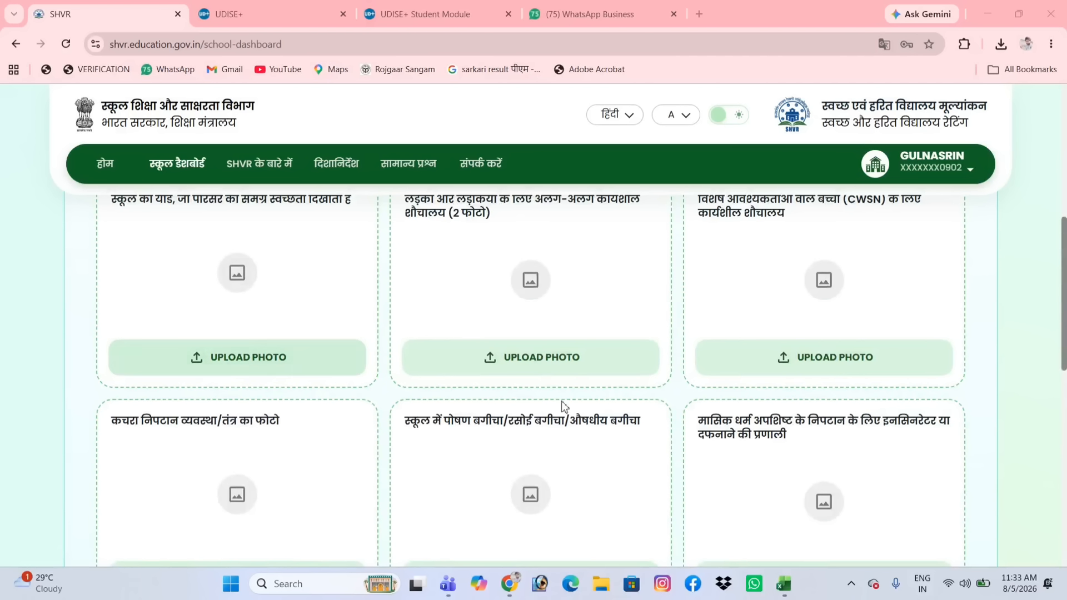
scroll(556, 417, "up", 4)
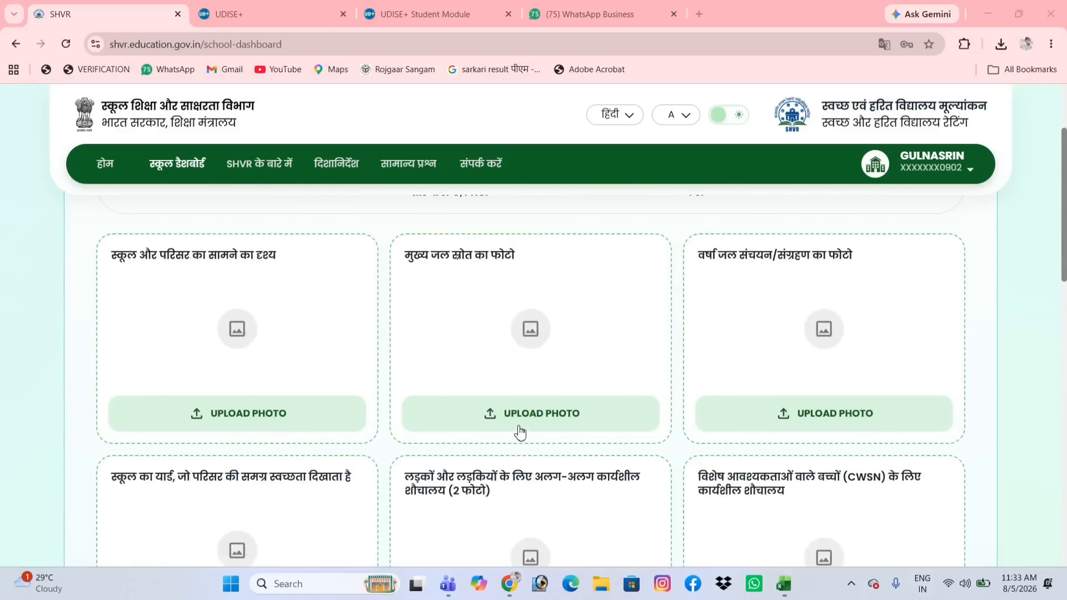
scroll(519, 433, "up", 2)
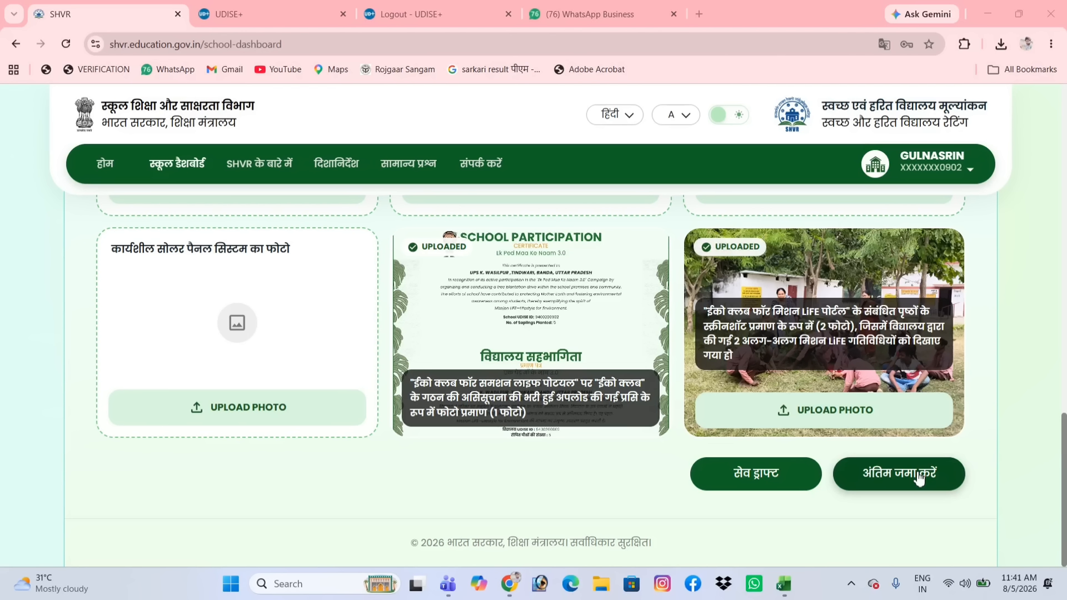
Proceed to final submission (अंतिम जमा करें) from the photo section and review the survey answers and uploaded photos in the preview
left_click(919, 476)
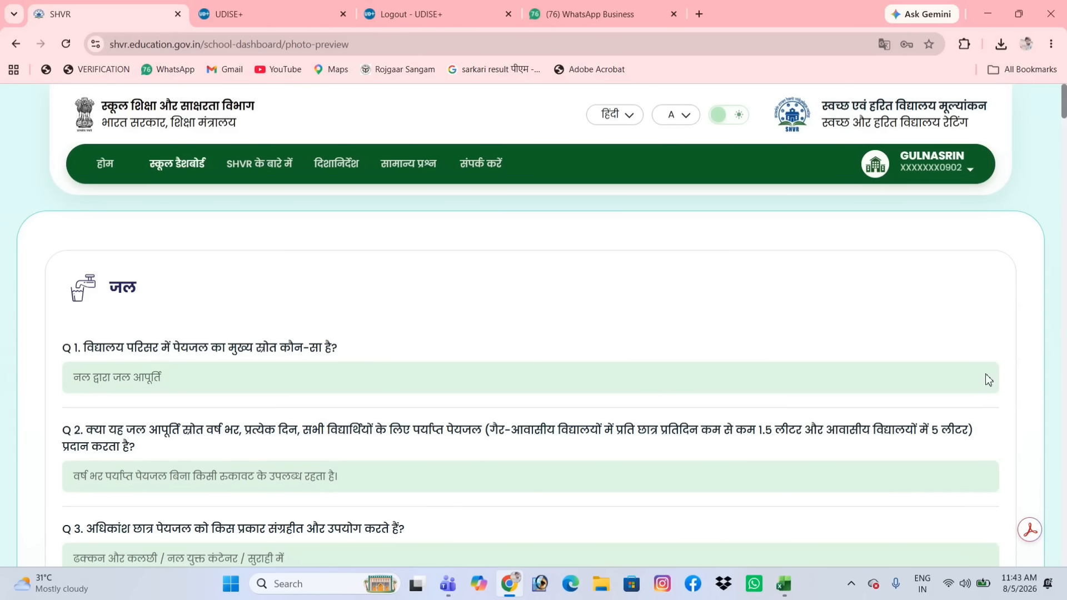
scroll(994, 361, "down", 2)
left_click_drag(1063, 118, 1065, 537)
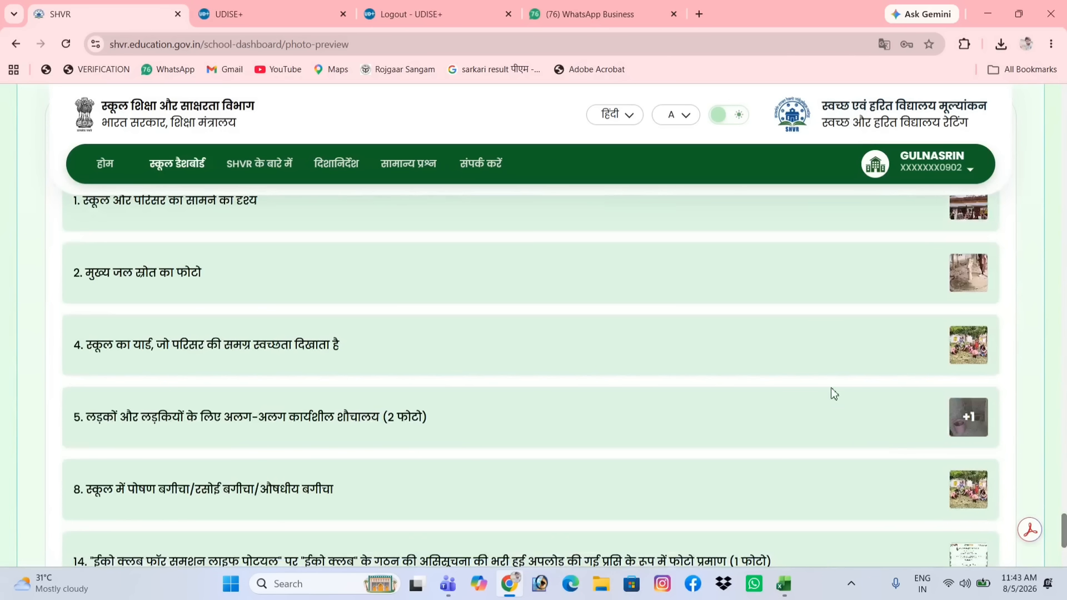
scroll(809, 356, "down", 2)
scroll(744, 340, "down", 2)
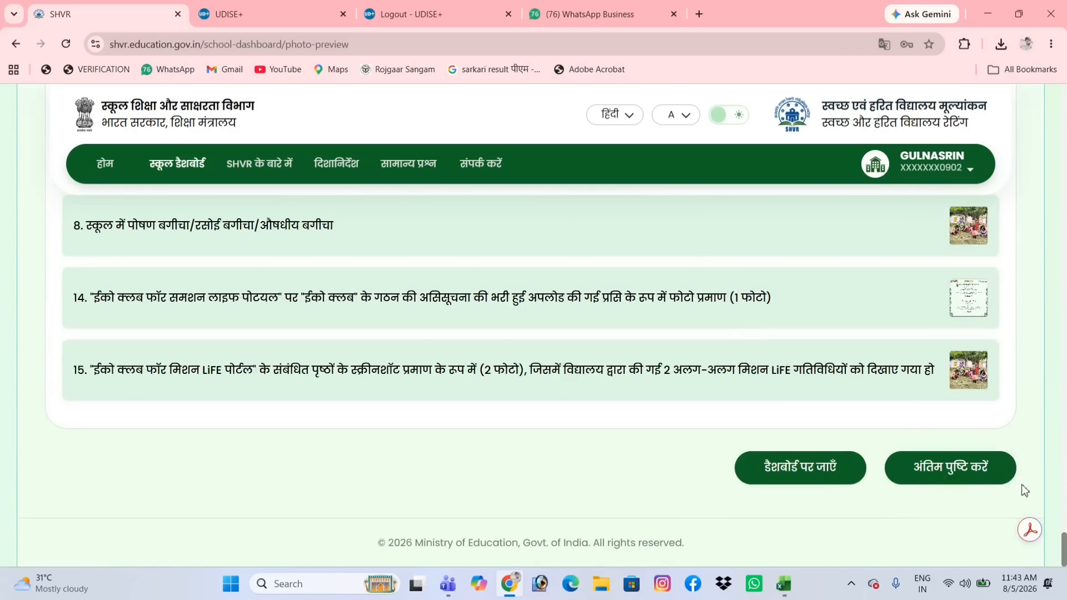
Give the final confirmation (अंतिम पुष्टि करें), submit the survey and return to the school dashboard
left_click(938, 472)
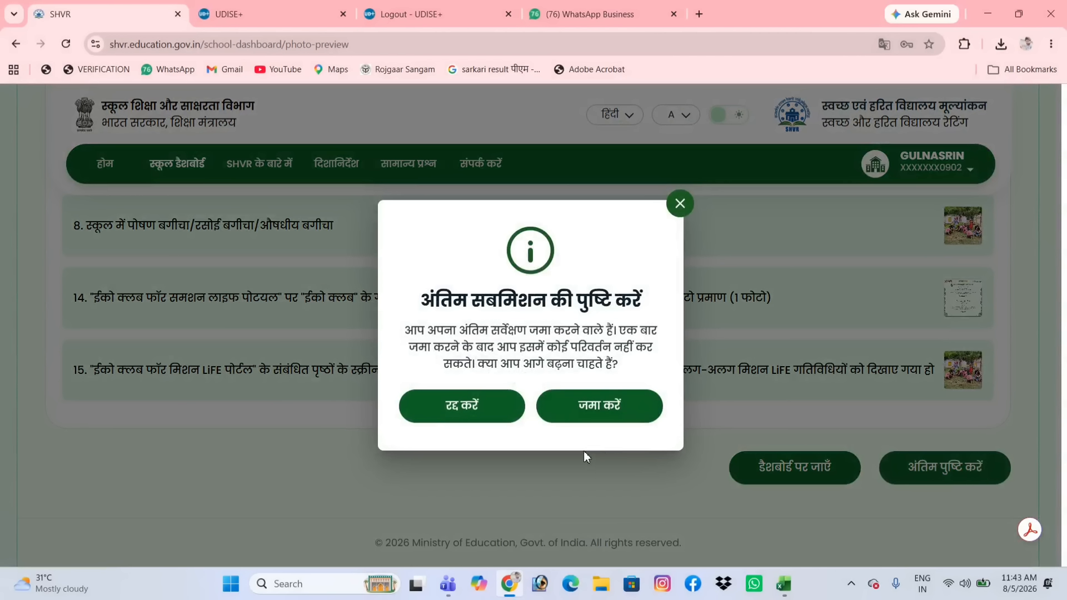
left_click(581, 416)
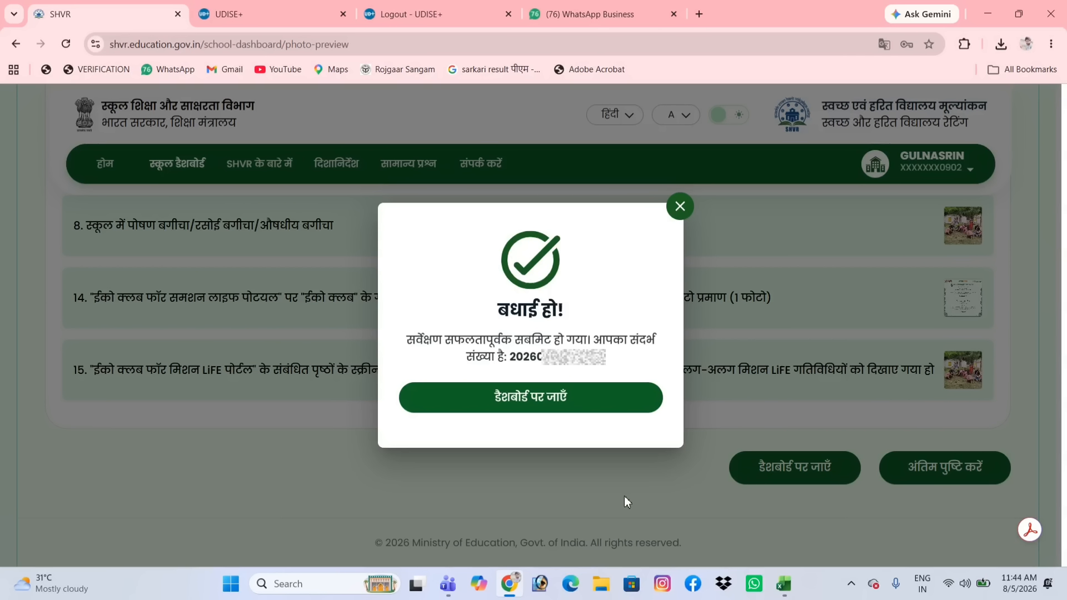
left_click(565, 398)
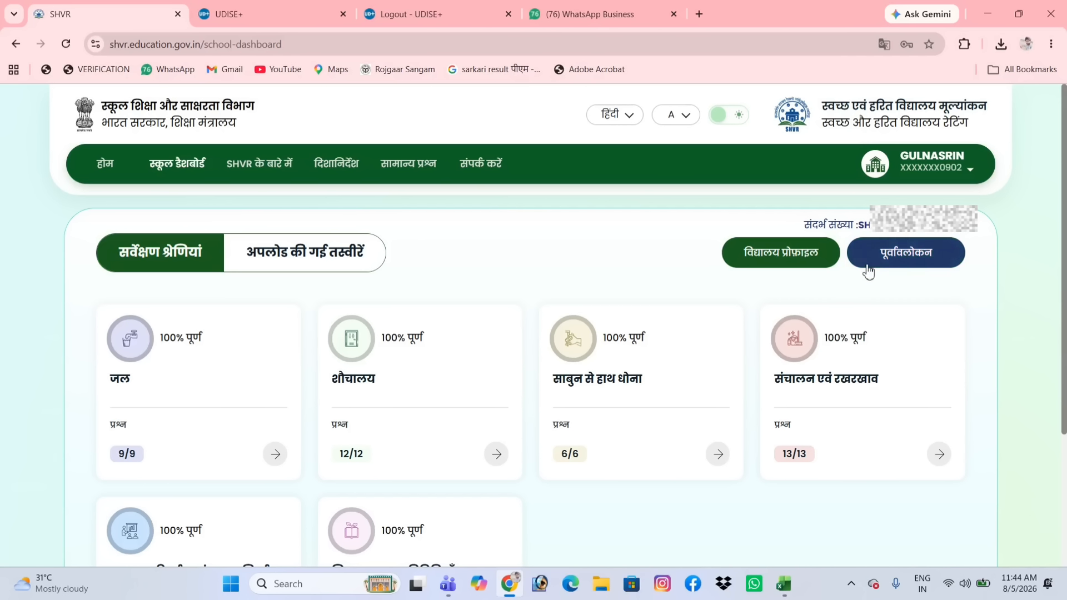
Open the submitted survey's preview (पूर्वावलोकन), review its answers and photos, and download it as a PDF
left_click(913, 260)
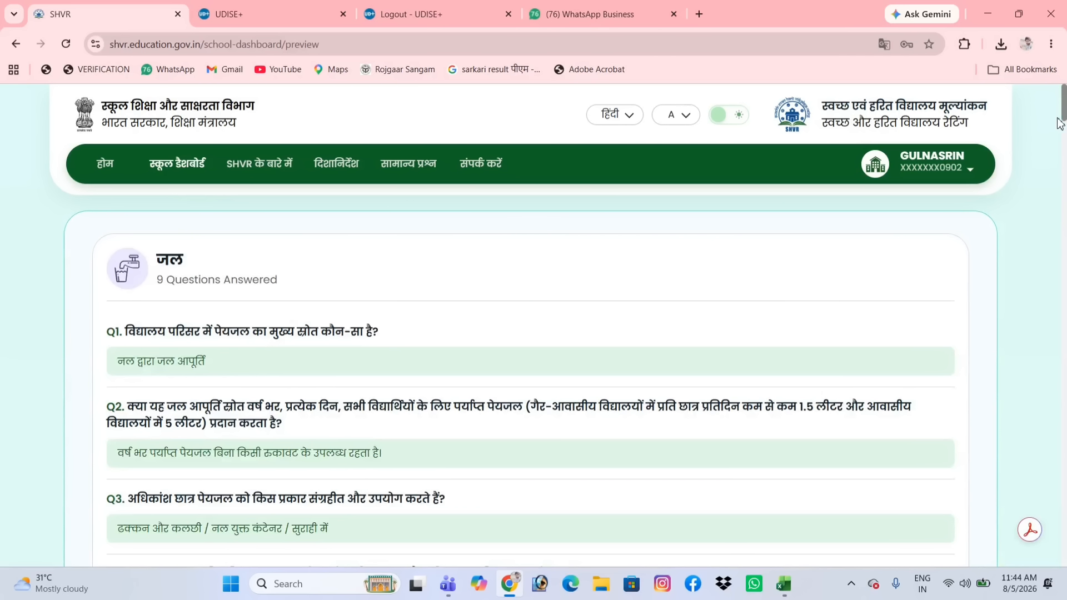
scroll(678, 372, "down", 5)
scroll(678, 372, "down", 20)
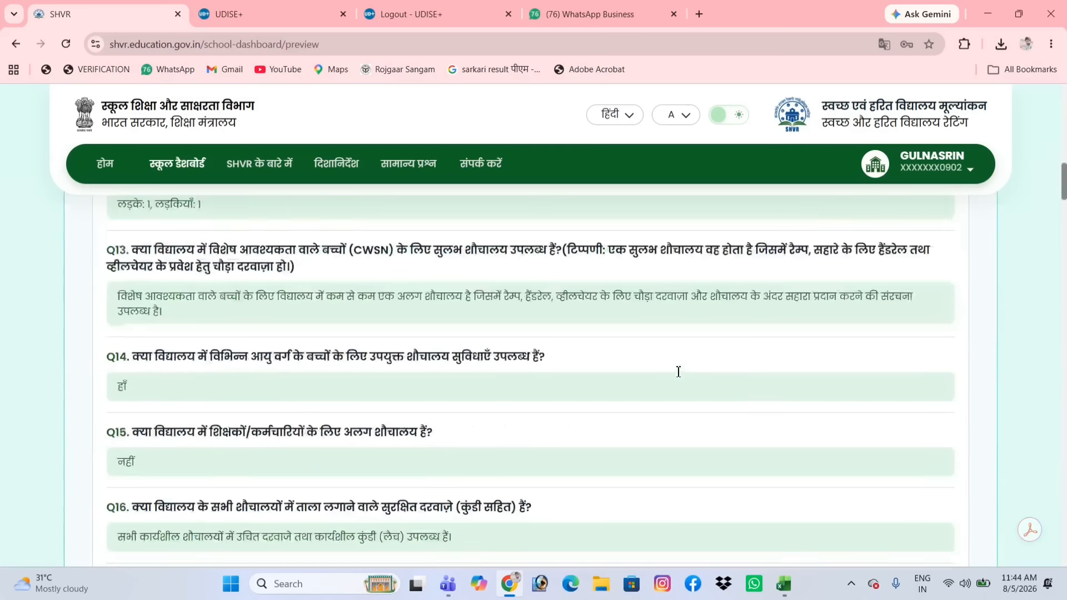
scroll(682, 380, "down", 20)
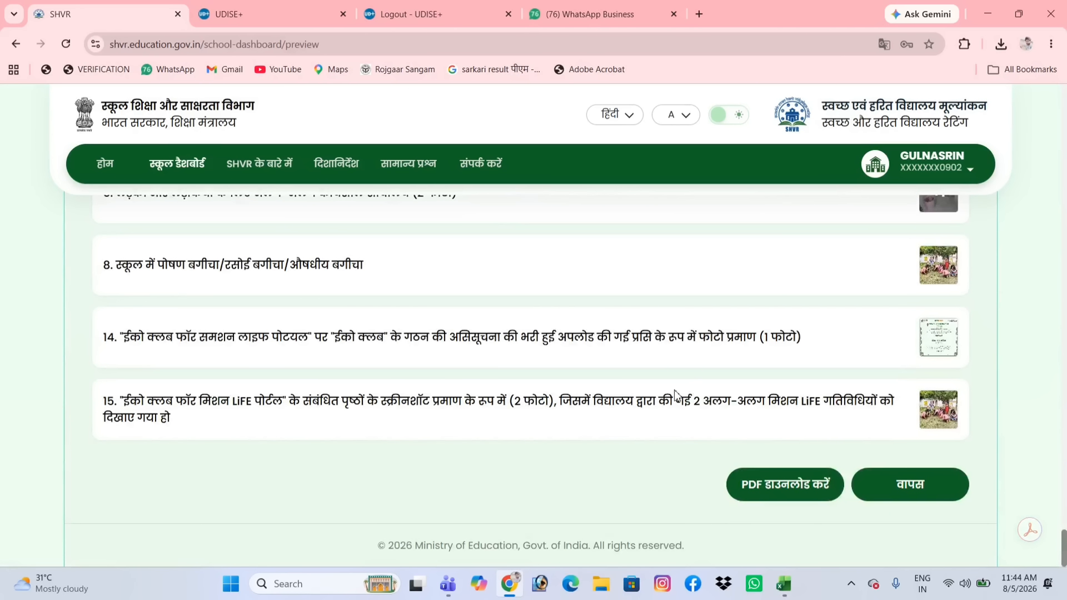
left_click(799, 496)
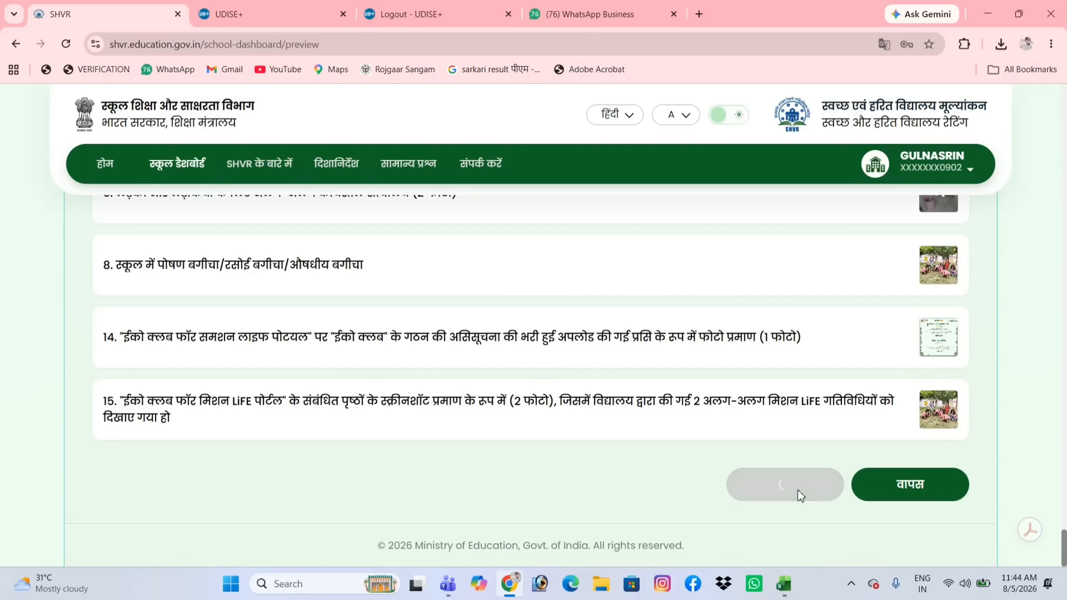